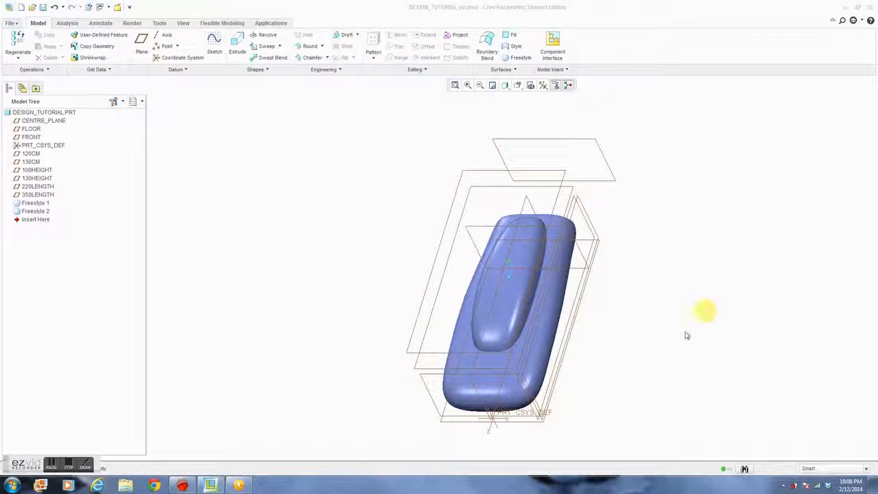
Step: Merge the Freestyle 1 and Freestyle 2 surfaces into one quilt and solidify it
{"action": "mouse_move", "coordinate": [376, 381]}
{"action": "middle_mouse_down"}
{"action": "mouse_move", "coordinate": [438, 364]}
{"action": "mouse_move", "coordinate": [421, 354]}
{"action": "middle_mouse_up"}
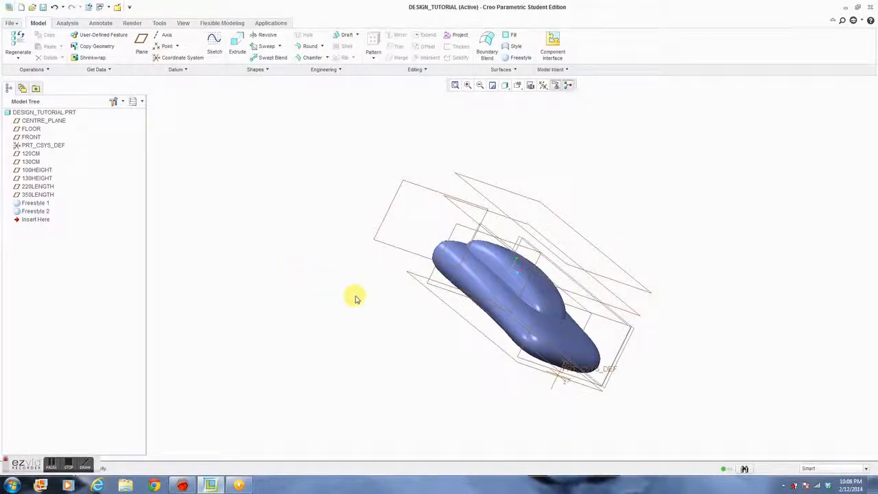
{"action": "left_click", "coordinate": [50, 204]}
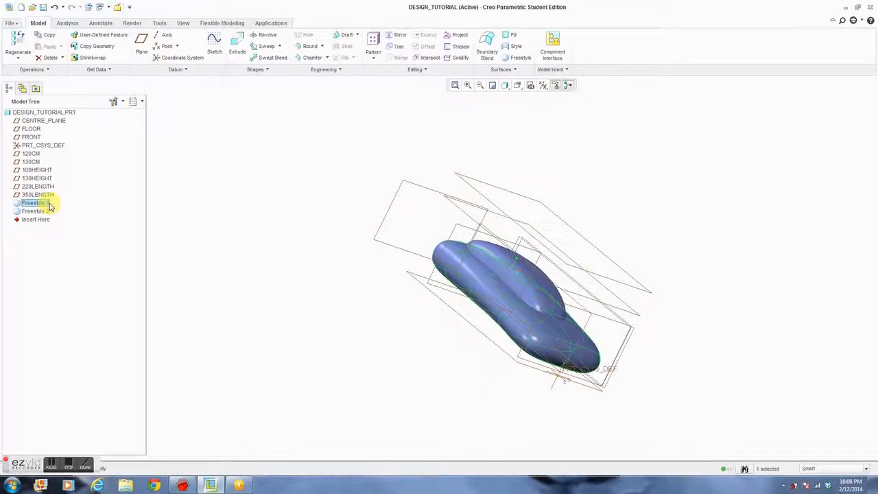
{"action": "left_click", "coordinate": [42, 211], "text": "ctrl"}
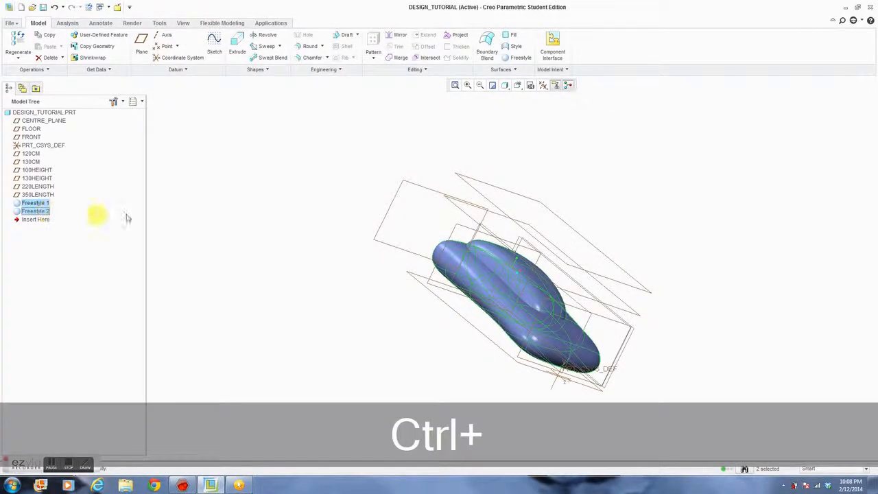
{"action": "left_click", "coordinate": [400, 58]}
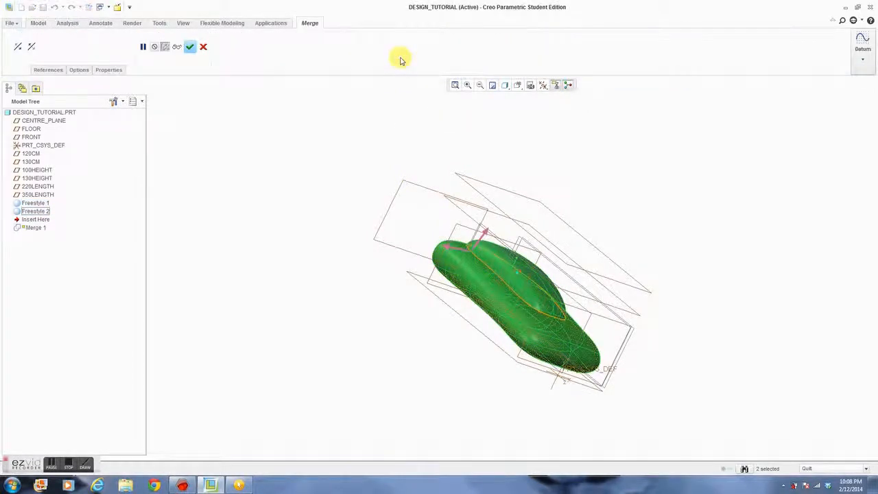
{"action": "left_click", "coordinate": [190, 47]}
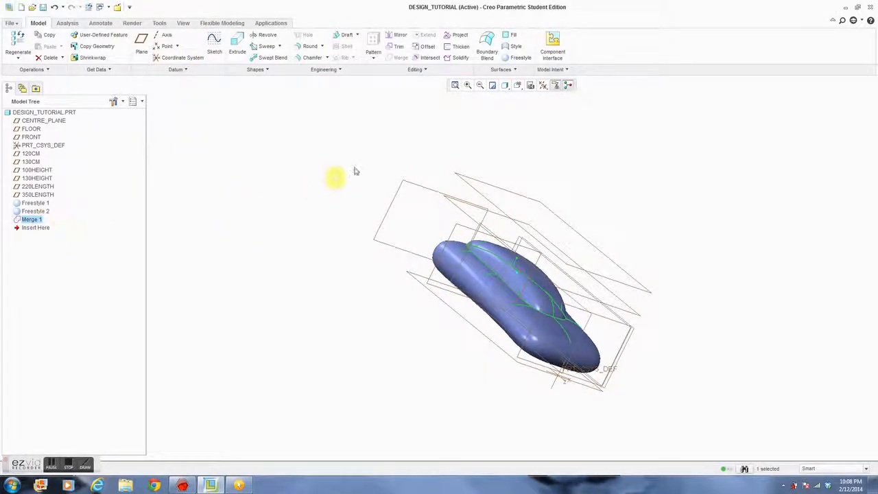
{"action": "left_click", "coordinate": [449, 59]}
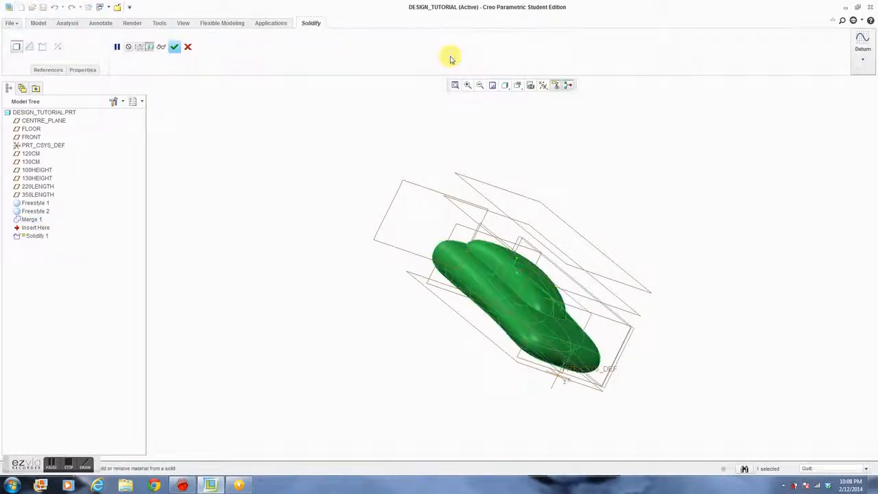
{"action": "left_click", "coordinate": [176, 48]}
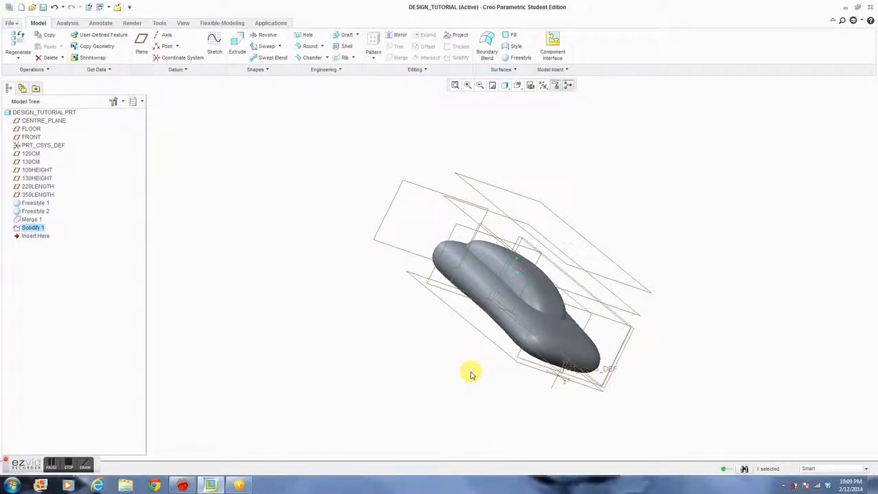
Step: Create a datum plane parallel to CENTRE_PLANE, offset about 152 so it lies clear of the car body's side
{"action": "middle_click_drag", "start_coordinate": [714, 241], "coordinate": [617, 236]}
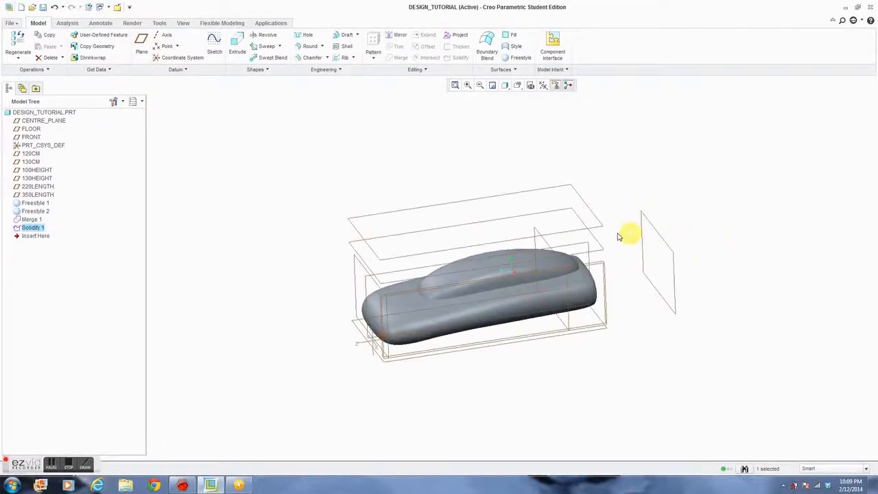
{"action": "left_click", "coordinate": [142, 46]}
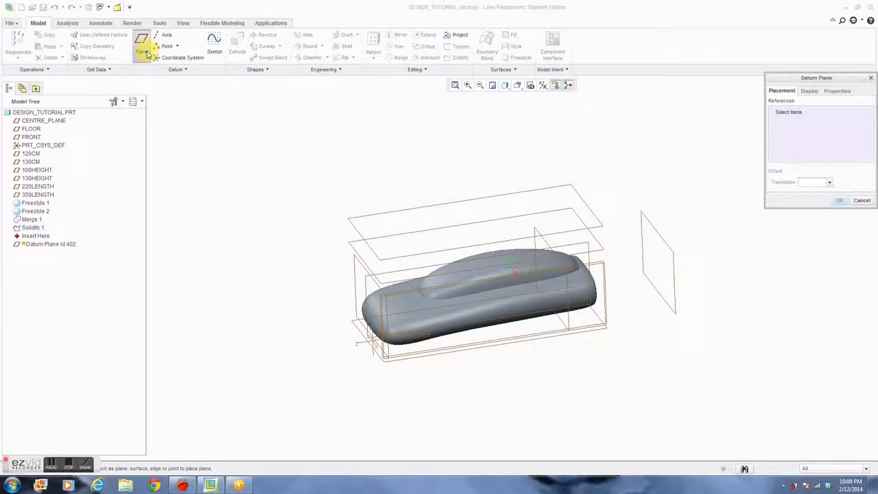
{"action": "left_click", "coordinate": [388, 274]}
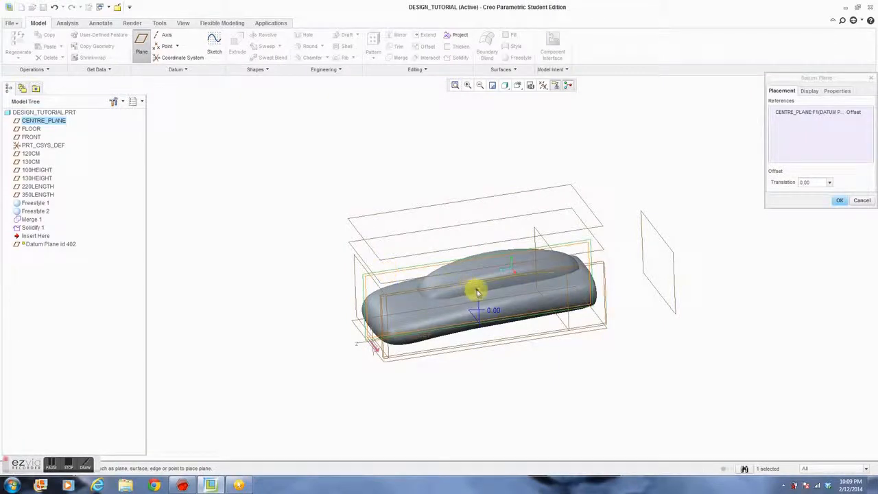
{"action": "left_click_drag", "start_coordinate": [477, 291], "coordinate": [440, 245]}
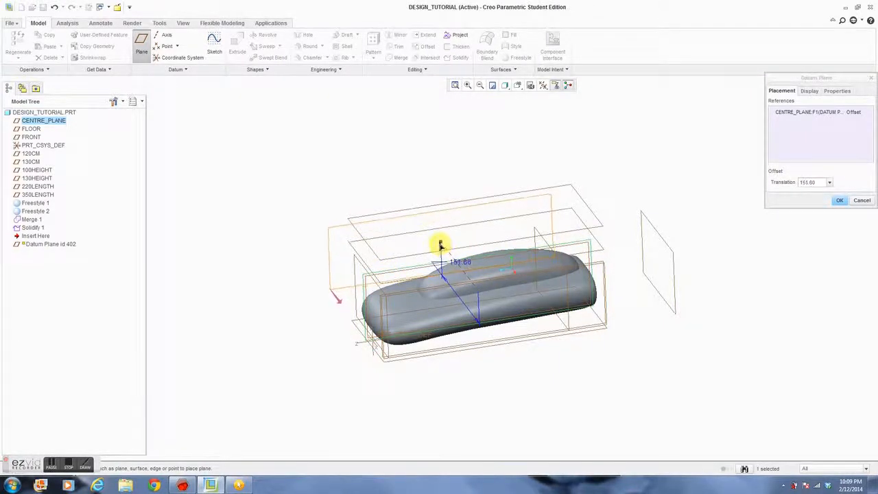
{"action": "left_click", "coordinate": [840, 201]}
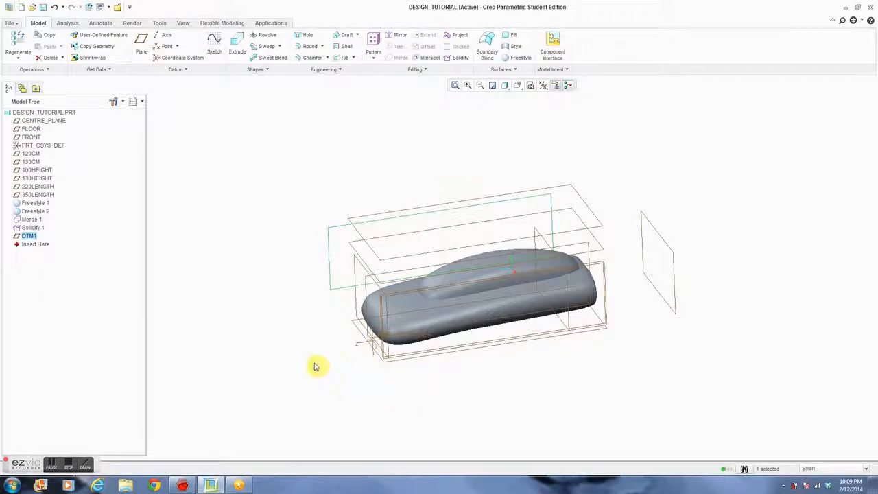
{"action": "left_click", "coordinate": [299, 321]}
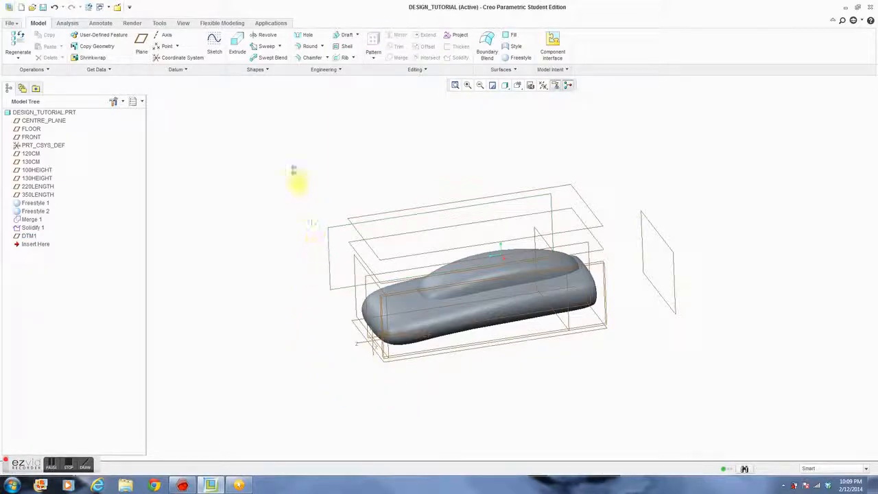
Step: Start a sketch on the new offset plane with FLOOR as the Top orientation reference, seen straight from the car's side
{"action": "left_click", "coordinate": [213, 46]}
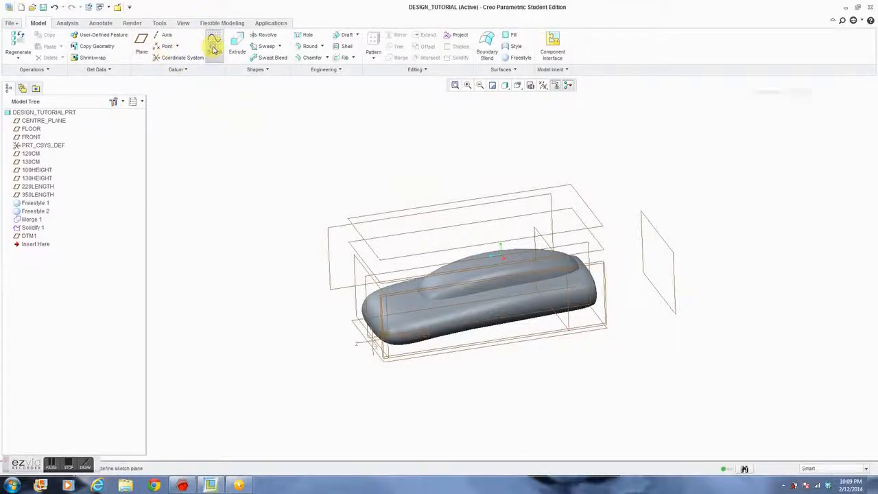
{"action": "left_click", "coordinate": [333, 229]}
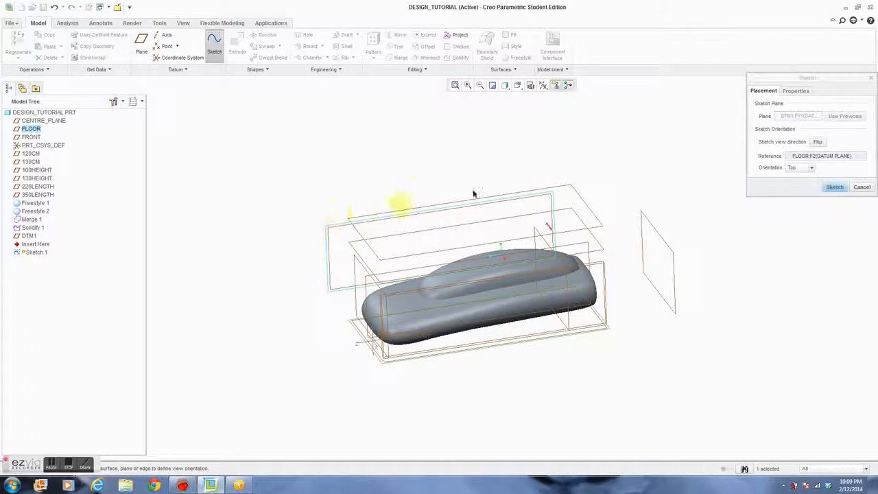
{"action": "left_click", "coordinate": [834, 188]}
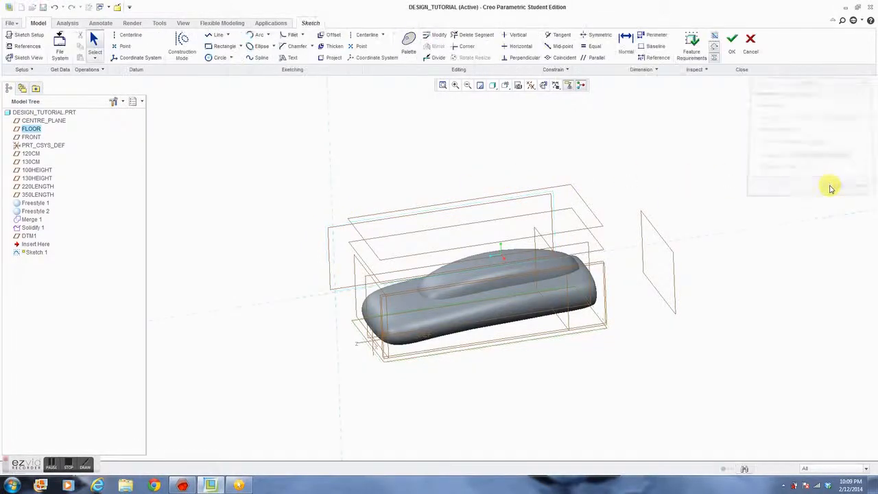
{"action": "left_click", "coordinate": [506, 86]}
{"action": "left_click", "coordinate": [478, 139]}
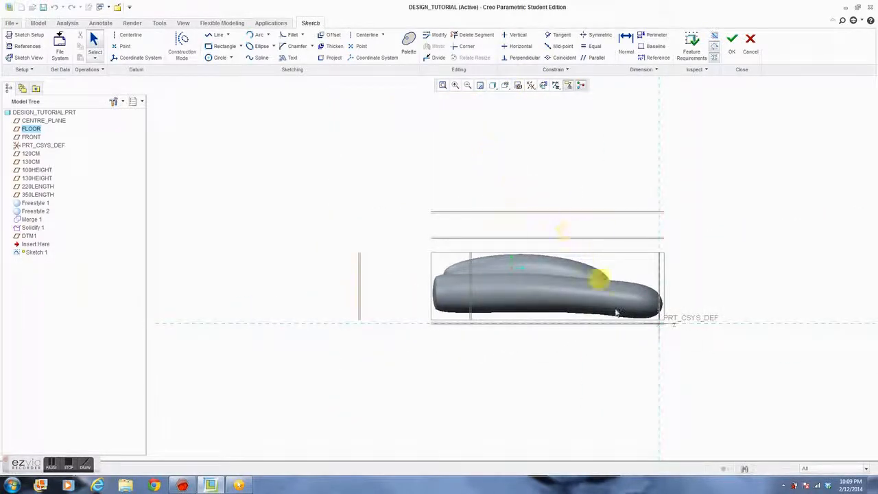
Step: Sketch a horizontal line about 145 long from the tip of the car's nose back along the body
{"action": "scroll", "coordinate": [643, 341], "scroll_direction": "down", "scroll_amount": 3}
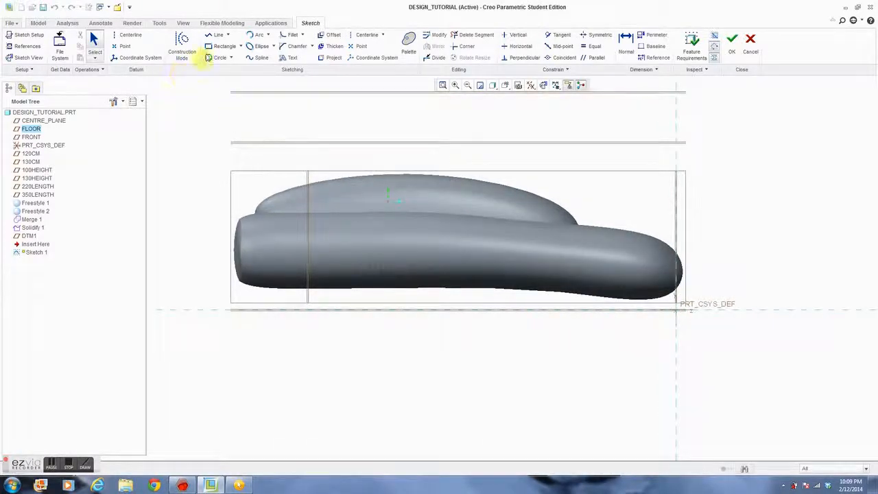
{"action": "left_click", "coordinate": [218, 38]}
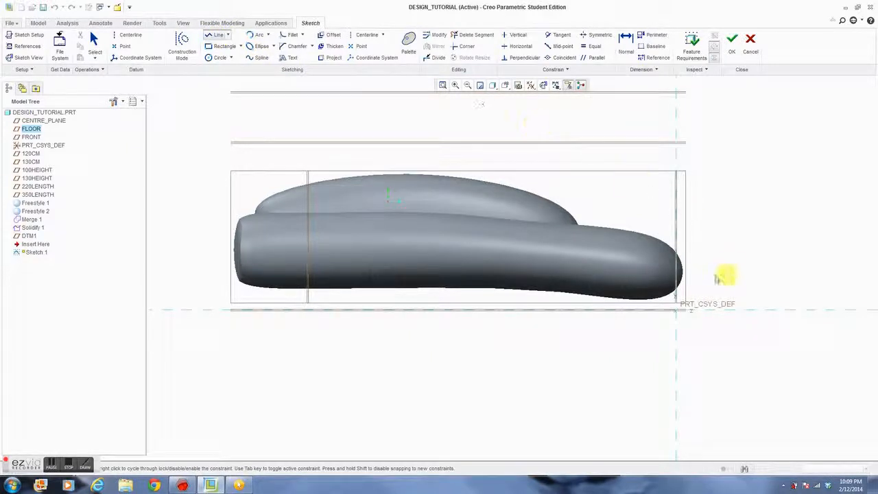
{"action": "scroll", "coordinate": [681, 275], "scroll_direction": "down", "scroll_amount": 2}
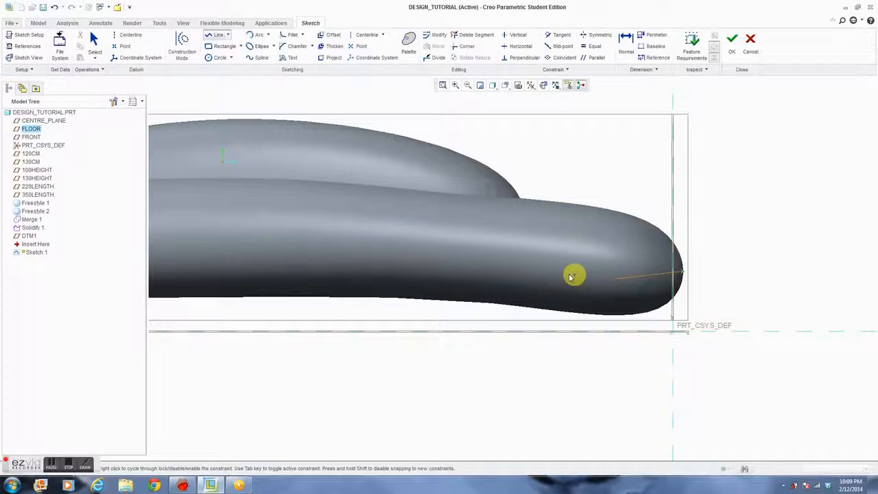
{"action": "scroll", "coordinate": [429, 272], "scroll_direction": "up", "scroll_amount": 3}
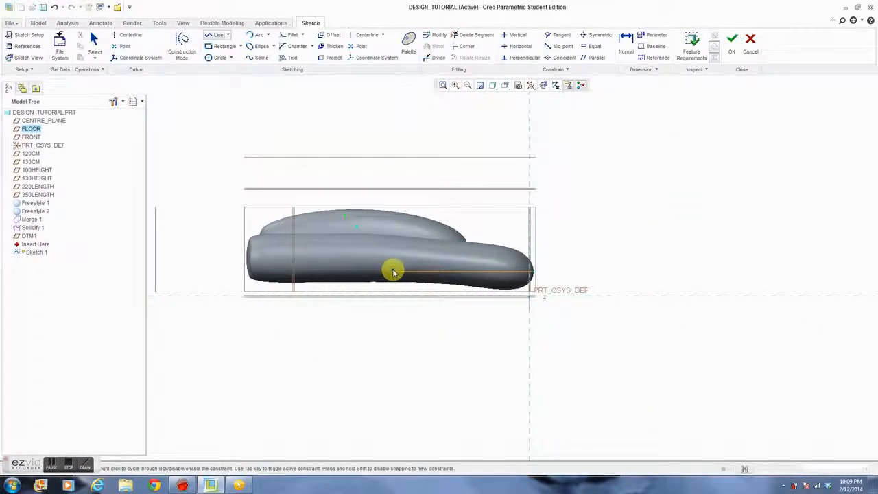
{"action": "left_click", "coordinate": [378, 271]}
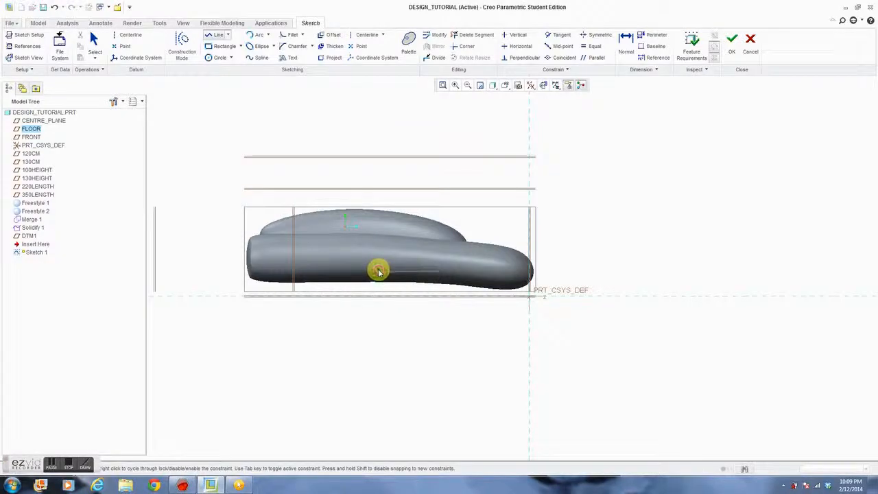
{"action": "middle_click", "coordinate": [395, 266]}
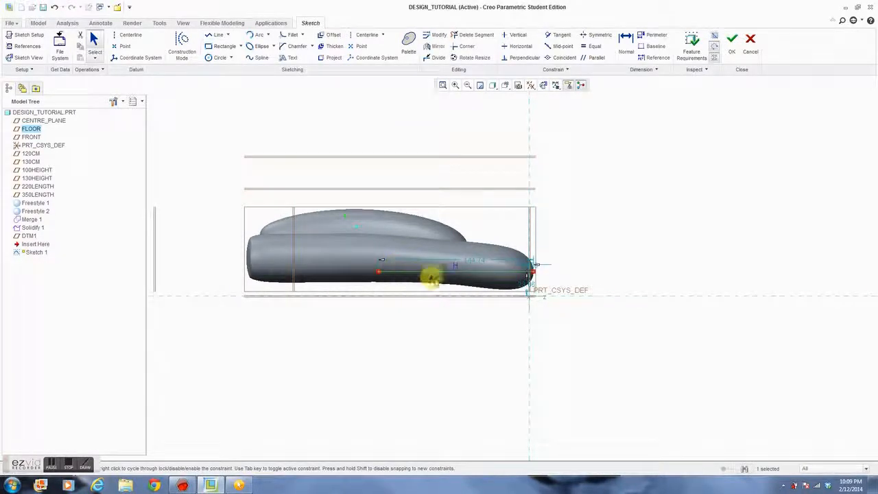
Step: Set the horizontal line's length to 80
{"action": "scroll", "coordinate": [469, 288], "scroll_direction": "up", "scroll_amount": 1}
{"action": "scroll", "coordinate": [469, 288], "scroll_direction": "up", "scroll_amount": 2}
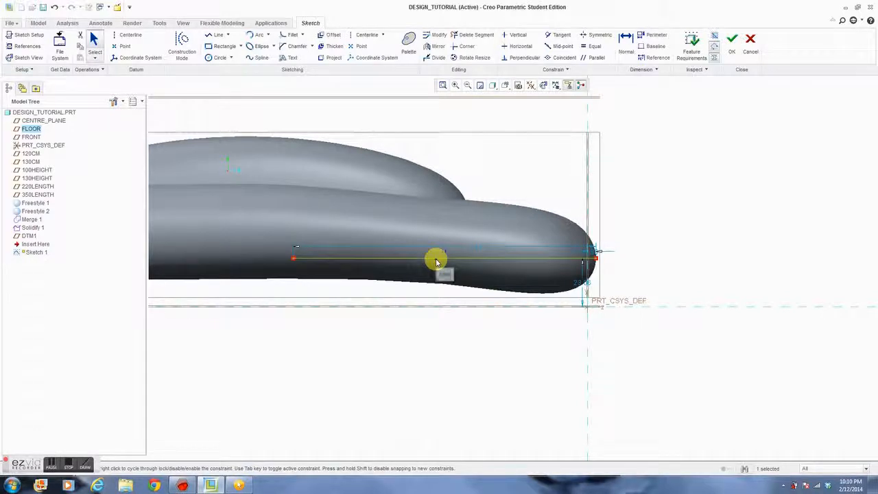
{"action": "left_click_drag", "start_coordinate": [437, 262], "coordinate": [479, 250]}
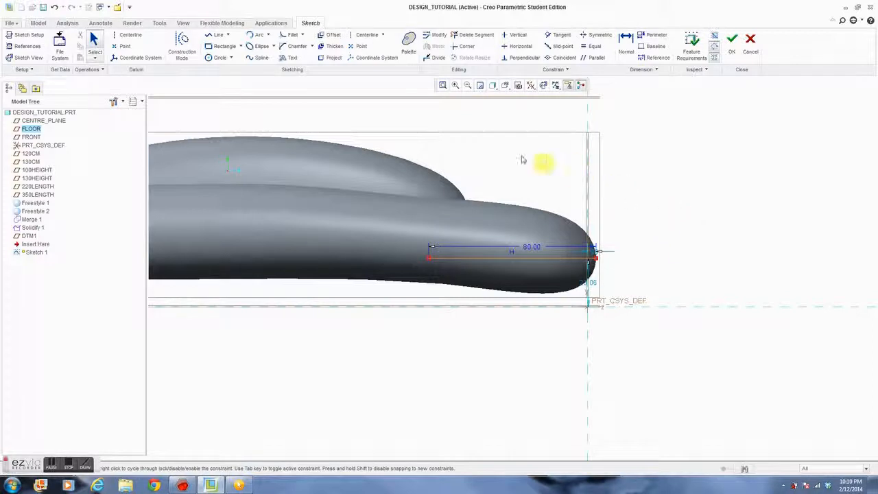
Step: Sketch a vertical line about 91 long straight down from the horizontal line's inner end to below the floor plane
{"action": "left_click", "coordinate": [218, 36]}
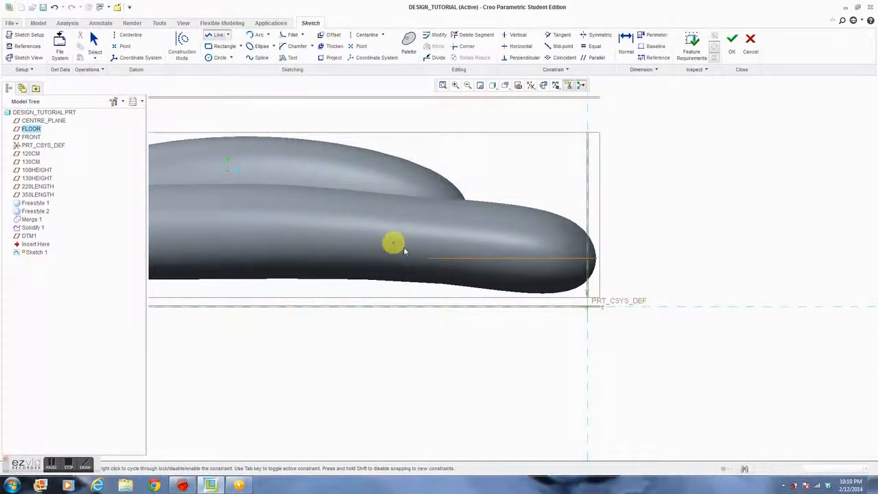
{"action": "left_click", "coordinate": [426, 265]}
{"action": "scroll", "coordinate": [430, 418], "scroll_direction": "up", "scroll_amount": 1}
{"action": "scroll", "coordinate": [432, 420], "scroll_direction": "down", "scroll_amount": 2}
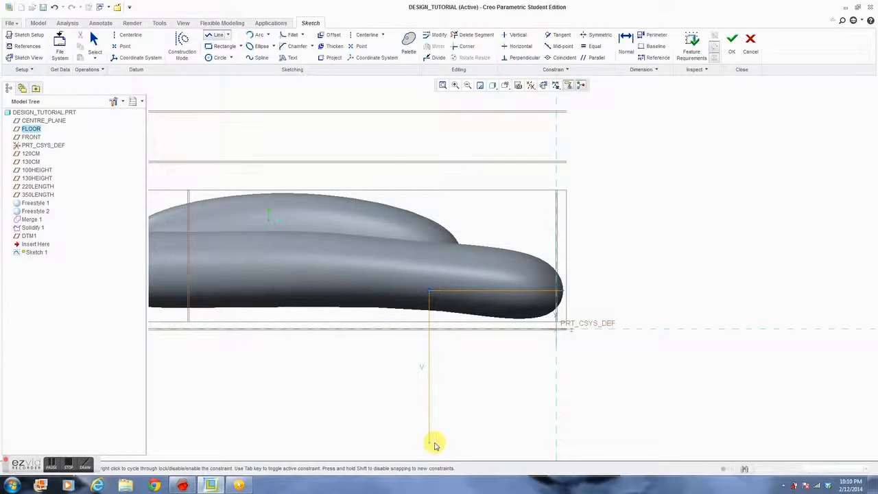
{"action": "left_click", "coordinate": [432, 443]}
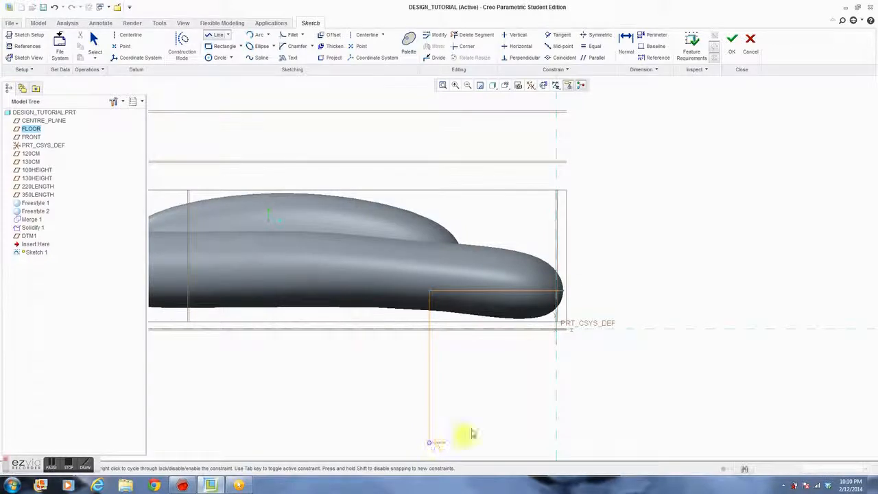
{"action": "middle_click", "coordinate": [511, 402]}
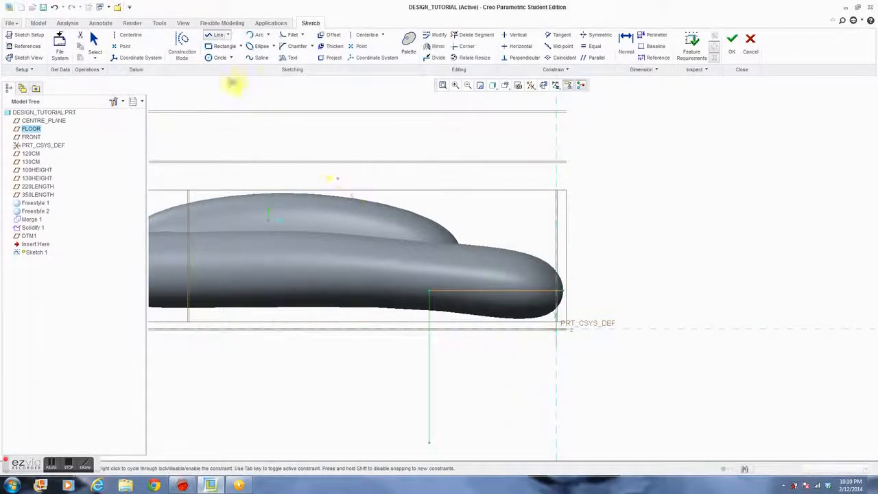
Step: Sketch a circle about 55 in diameter centred on the vertical line below the floor plane
{"action": "left_click", "coordinate": [220, 59]}
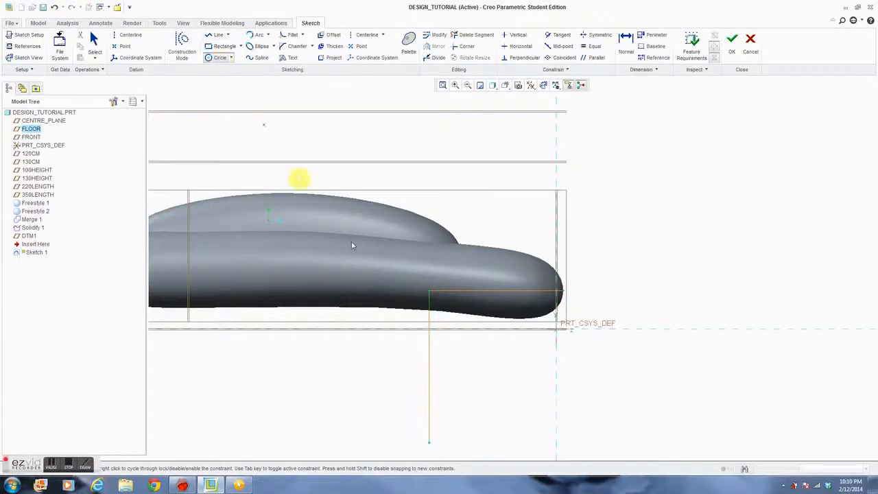
{"action": "left_click", "coordinate": [430, 390]}
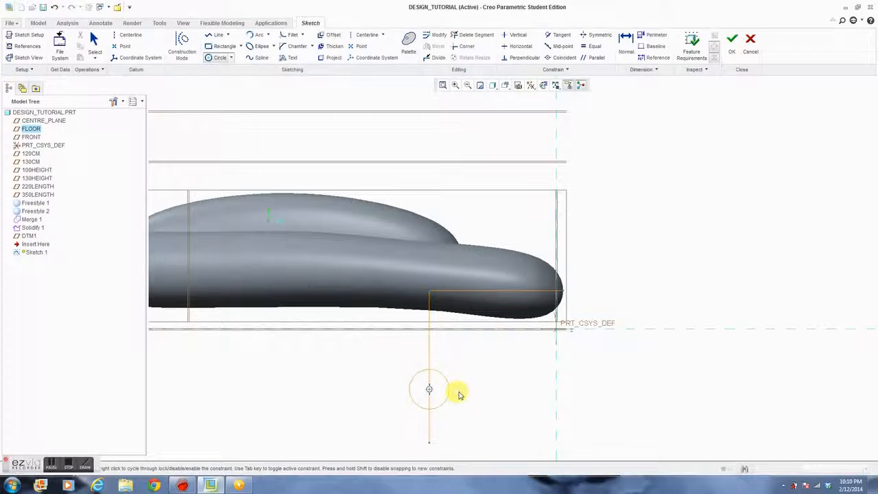
{"action": "left_click", "coordinate": [476, 395]}
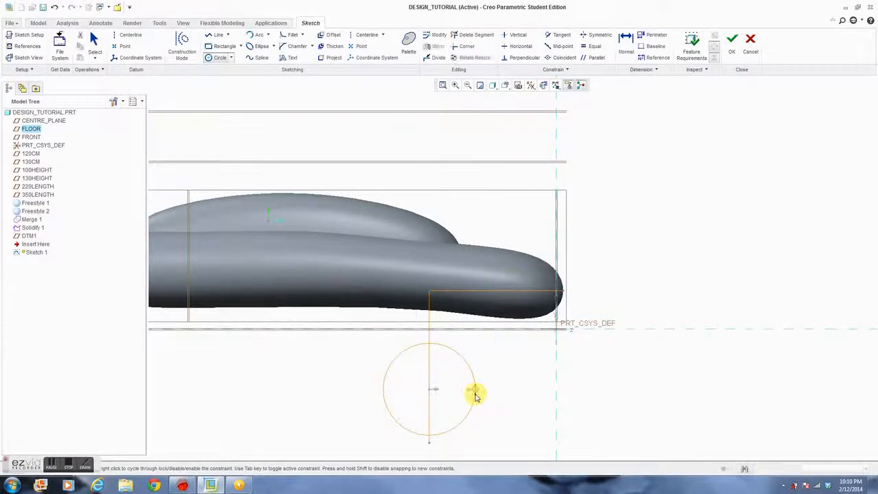
{"action": "middle_click", "coordinate": [629, 387]}
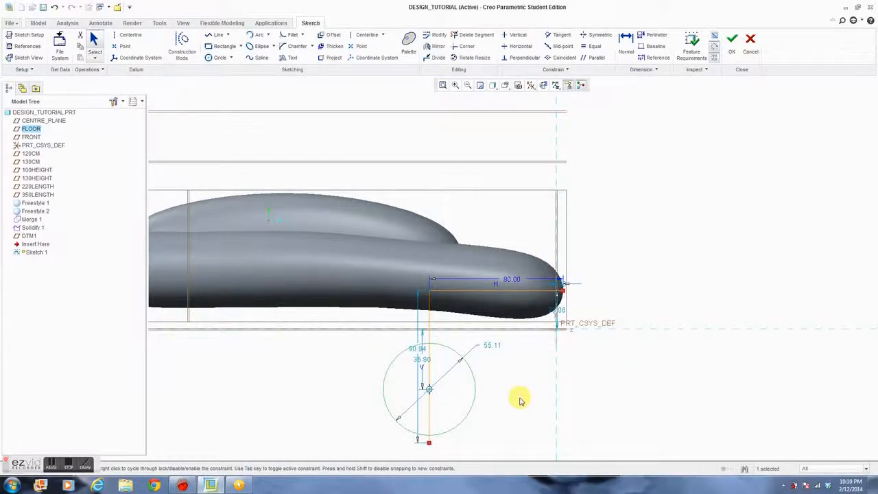
Step: Set the wheel circle's diameter to 44
{"action": "scroll", "coordinate": [519, 401], "scroll_direction": "up", "scroll_amount": 1}
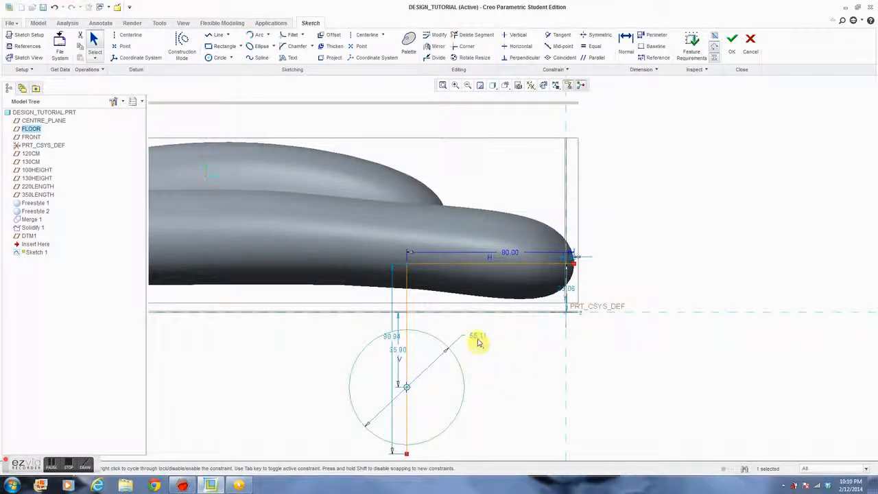
{"action": "mouse_move", "coordinate": [478, 340]}
{"action": "left_click", "coordinate": [480, 337]}
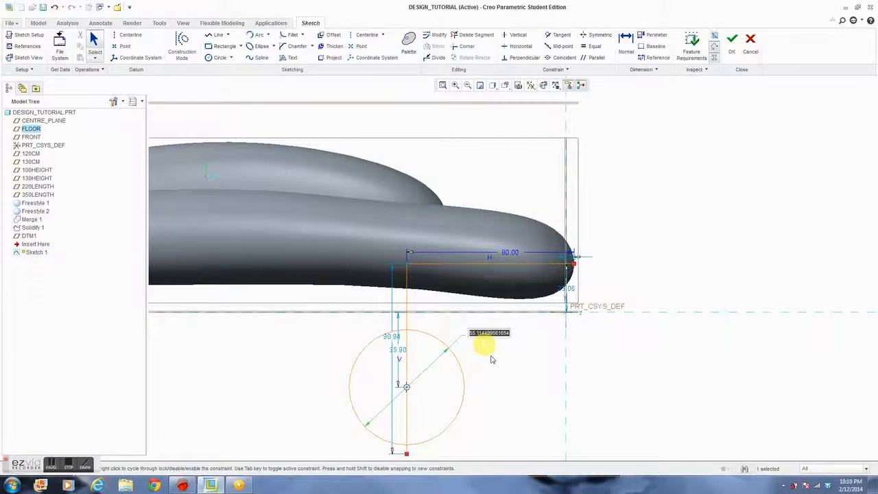
{"action": "left_click", "coordinate": [510, 385]}
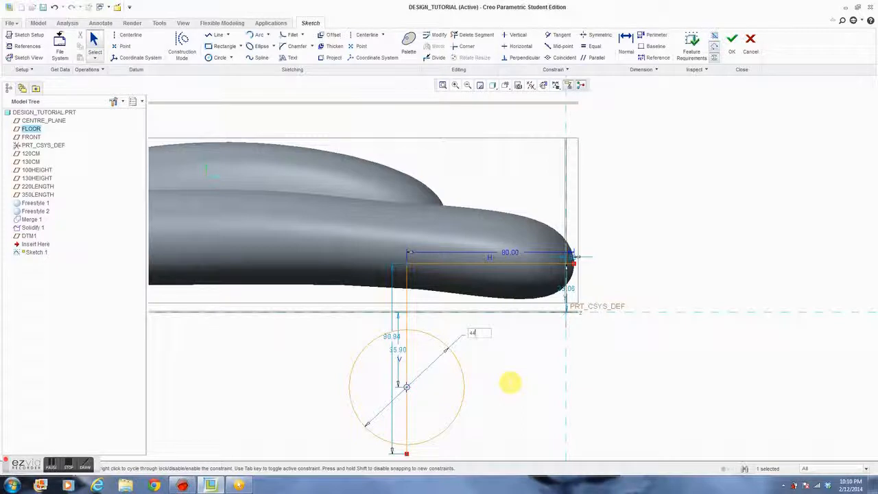
{"action": "left_click", "coordinate": [510, 383]}
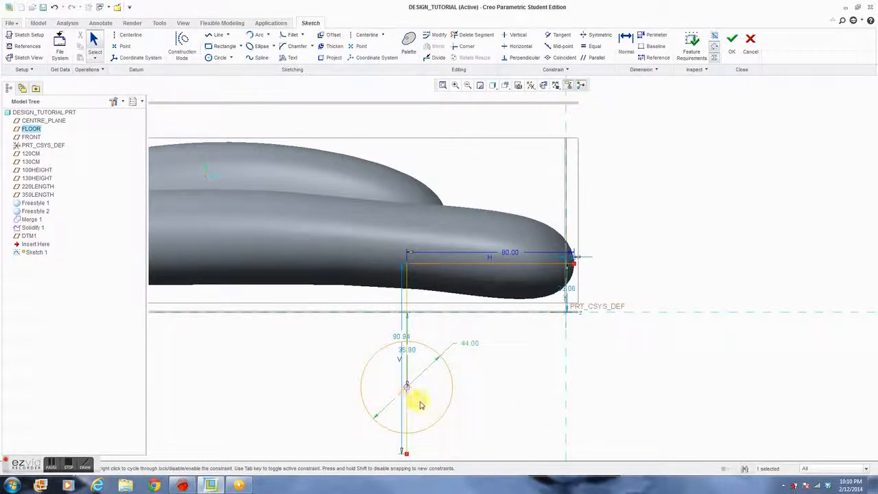
Step: Move the circle's centre up to about 21.5 above the floor plane and redimension its horizontal distance from the front reference
{"action": "scroll", "coordinate": [421, 405], "scroll_direction": "down", "scroll_amount": 2}
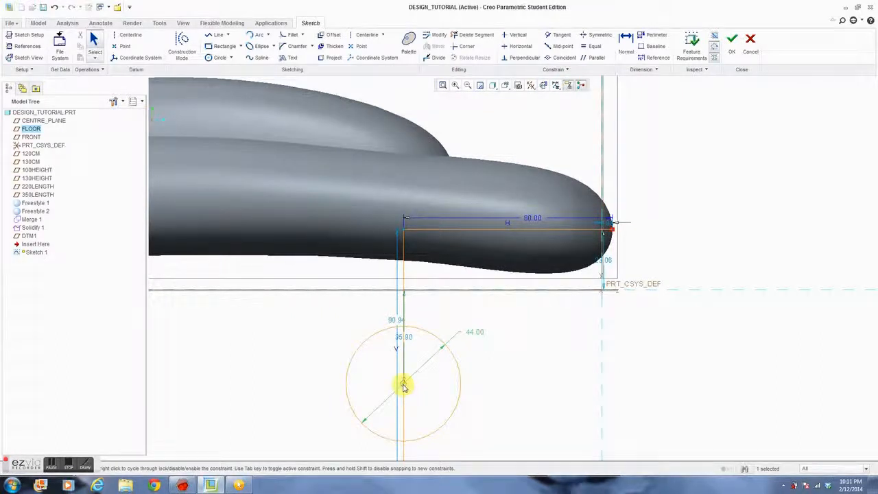
{"action": "left_click_drag", "start_coordinate": [405, 382], "coordinate": [389, 236]}
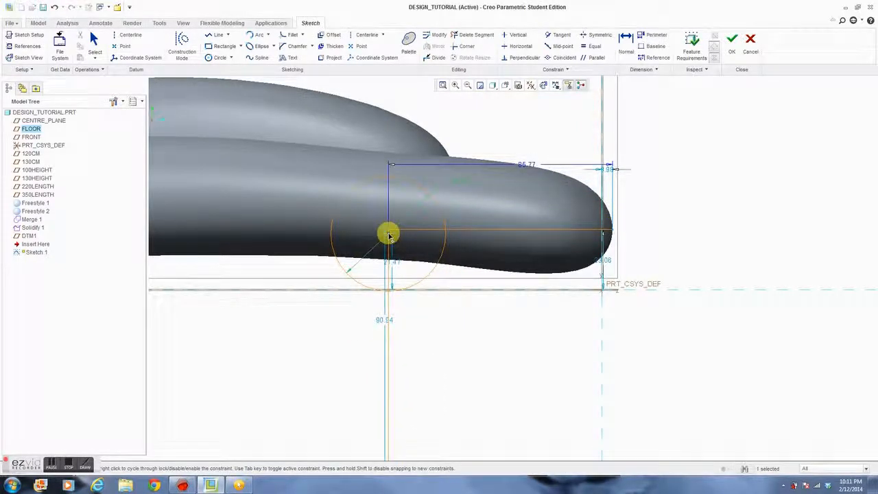
{"action": "double_click", "coordinate": [493, 225]}
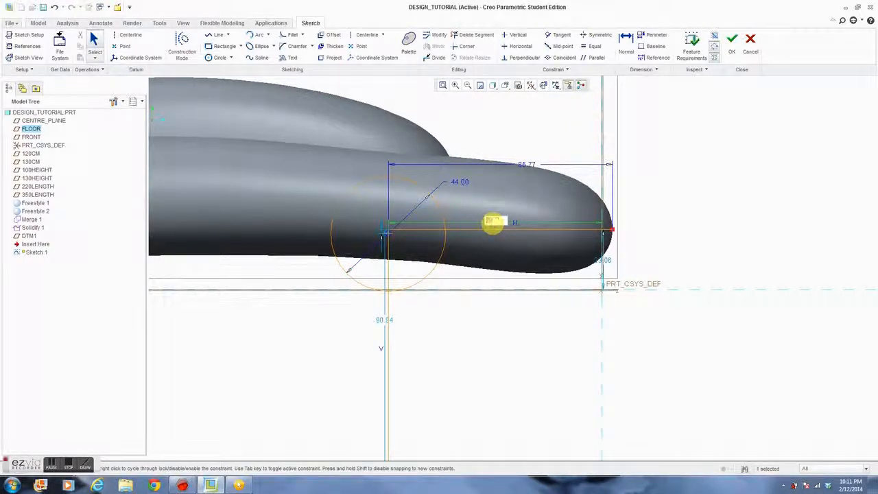
{"action": "type", "text": "86"}
{"action": "key", "text": "Return"}
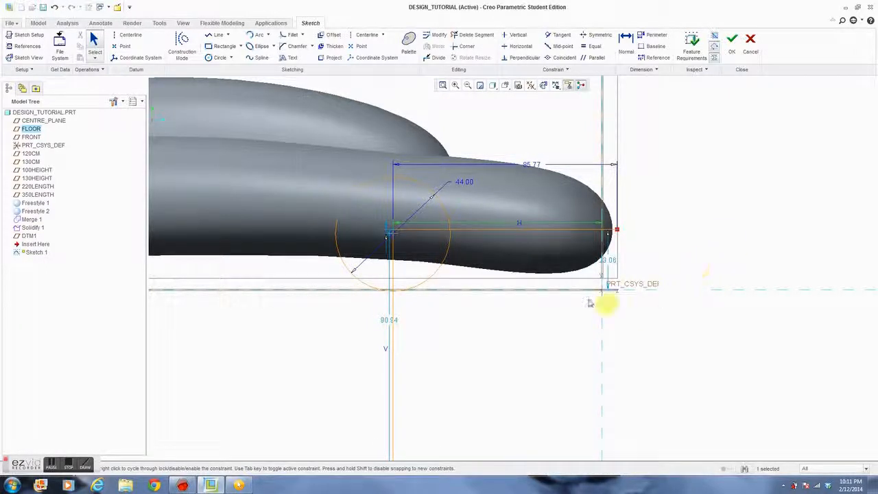
Step: Delete the horizontal and vertical positioning lines, keeping only the circle, and finish the sketch
{"action": "left_click", "coordinate": [540, 233]}
{"action": "middle_click", "coordinate": [540, 233]}
{"action": "left_click", "coordinate": [392, 336]}
{"action": "key", "text": "Delete"}
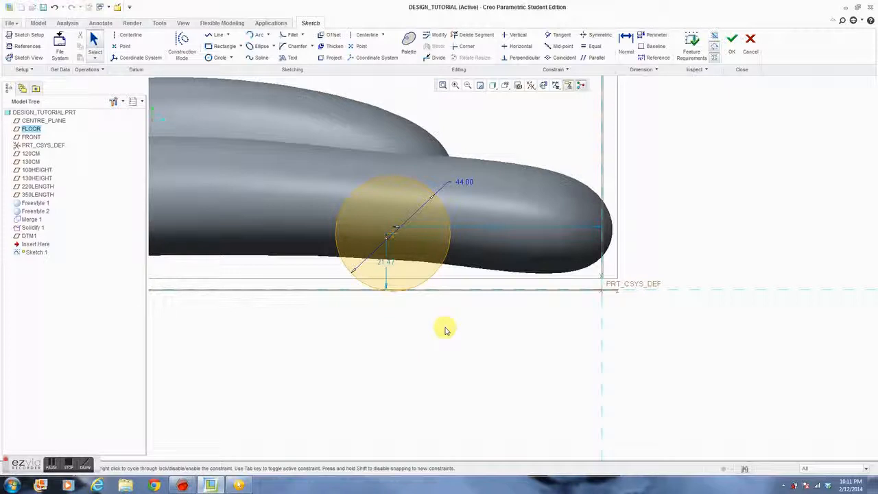
{"action": "left_click", "coordinate": [734, 53]}
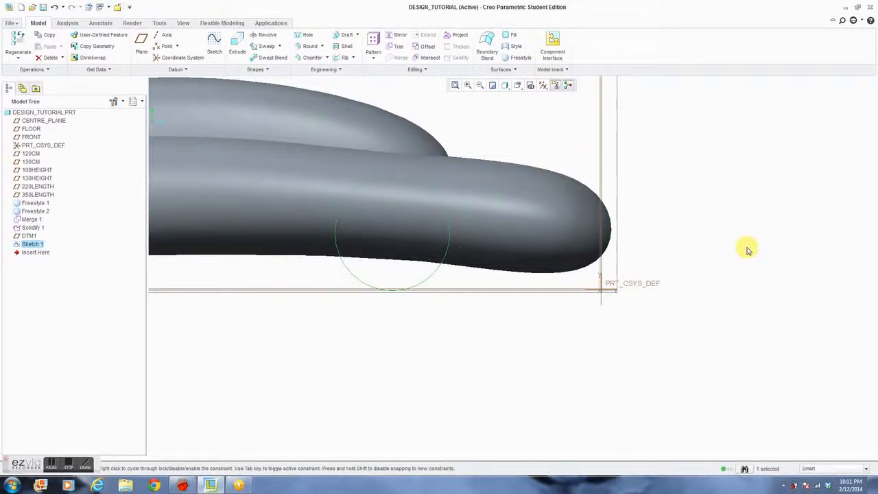
Step: Extrude the wheel circle sketch about 292 across the car body as a material-removing cut
{"action": "scroll", "coordinate": [747, 251], "scroll_direction": "up", "scroll_amount": 3}
{"action": "middle_click_drag", "start_coordinate": [769, 201], "coordinate": [751, 278]}
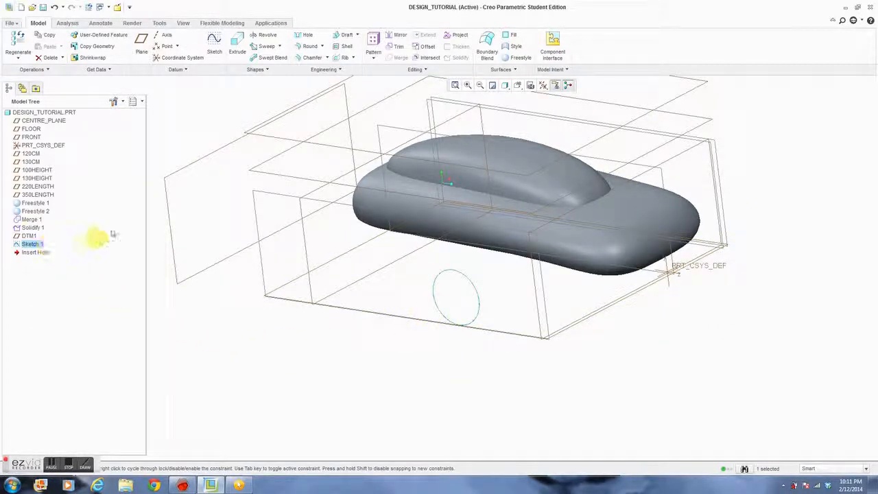
{"action": "left_click", "coordinate": [240, 53]}
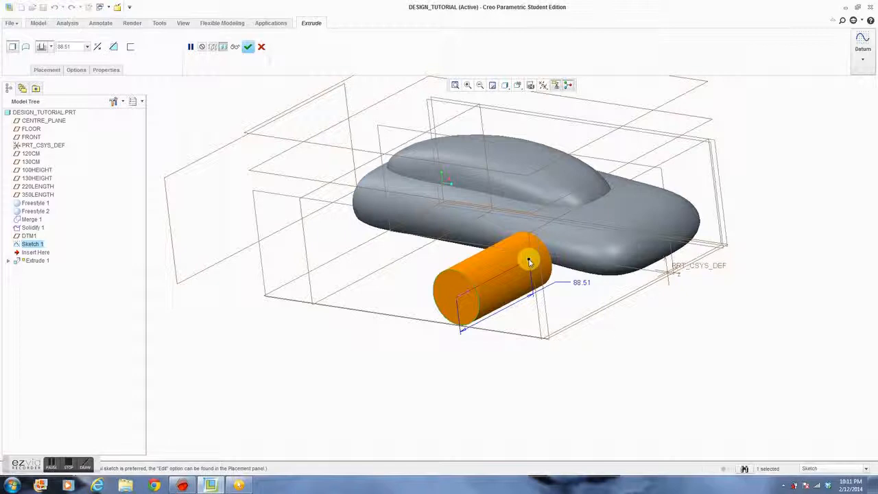
{"action": "left_click_drag", "start_coordinate": [528, 260], "coordinate": [706, 197]}
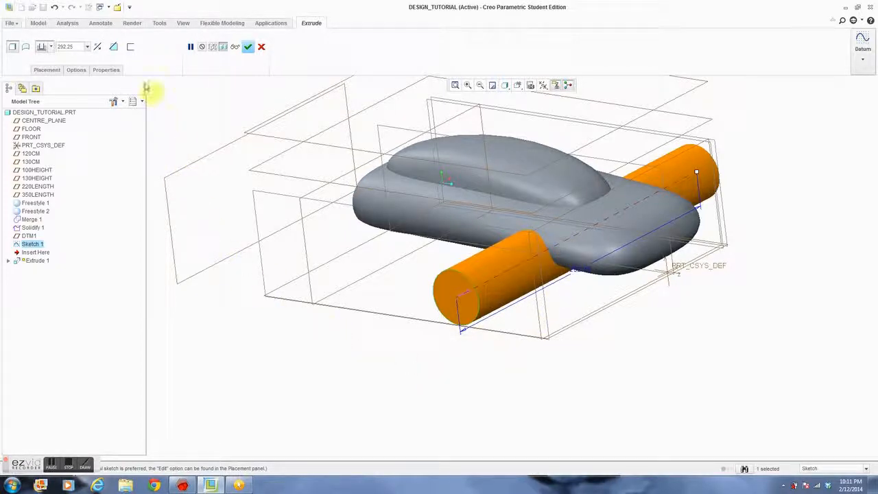
{"action": "left_click", "coordinate": [114, 48]}
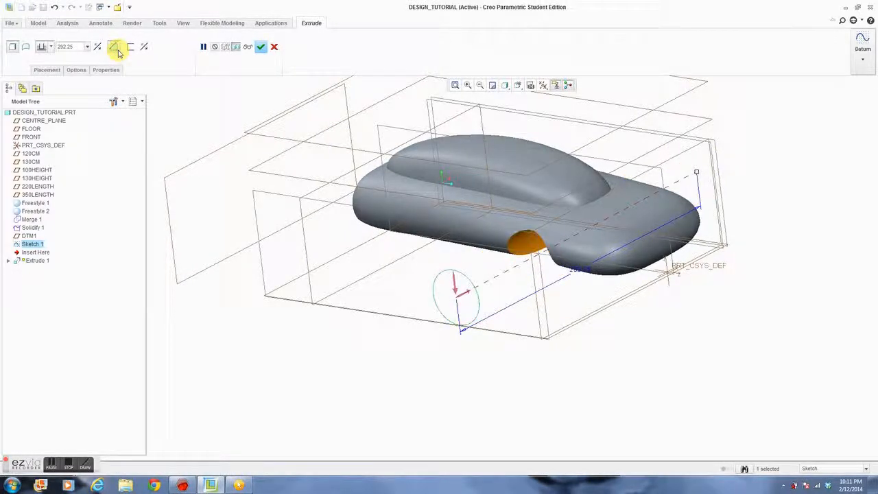
{"action": "left_click", "coordinate": [261, 47]}
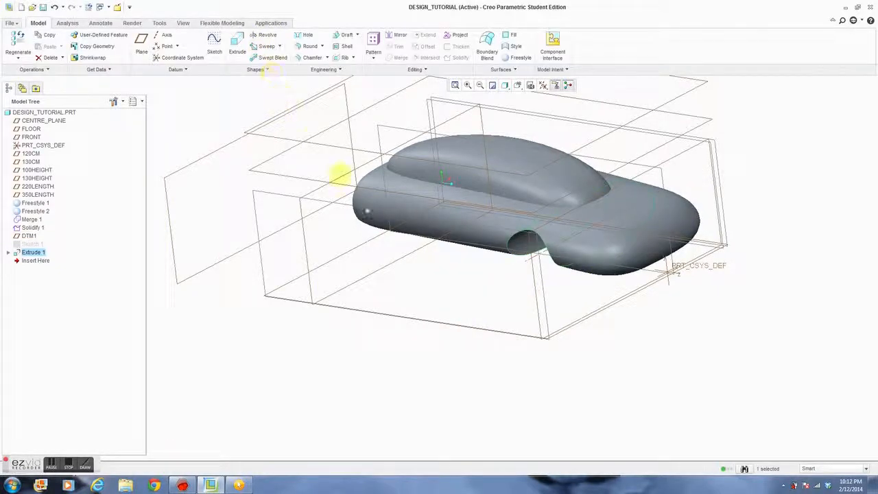
{"action": "left_click", "coordinate": [628, 347]}
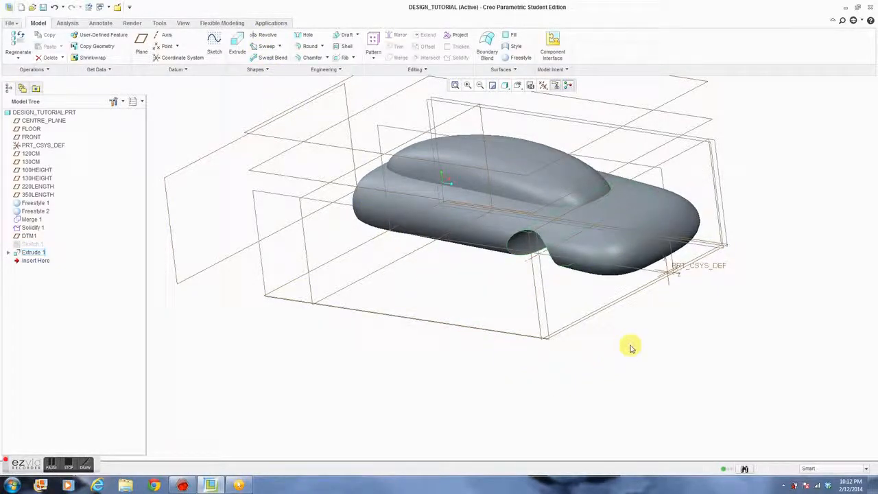
Step: Examine the front wheel arch cutout from the side, from the front and in 3D
{"action": "left_click", "coordinate": [517, 85]}
{"action": "left_click", "coordinate": [497, 141]}
{"action": "middle_click_drag", "start_coordinate": [507, 151], "coordinate": [588, 306]}
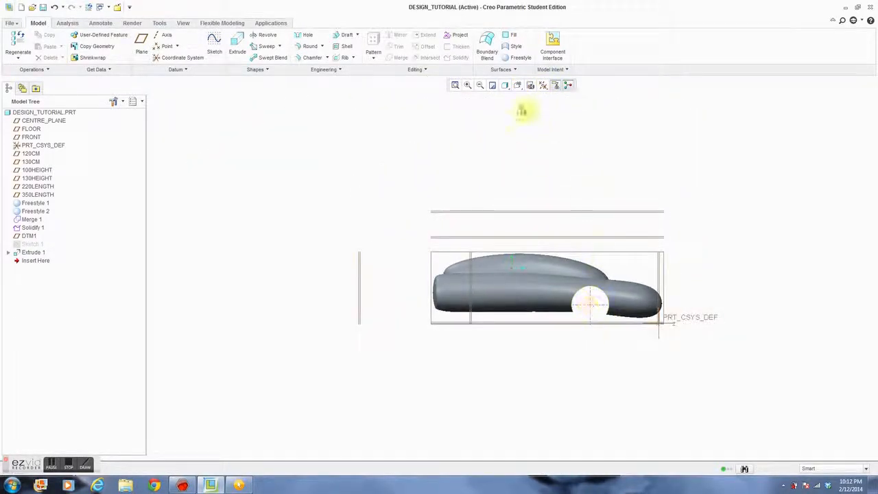
{"action": "left_click", "coordinate": [518, 85]}
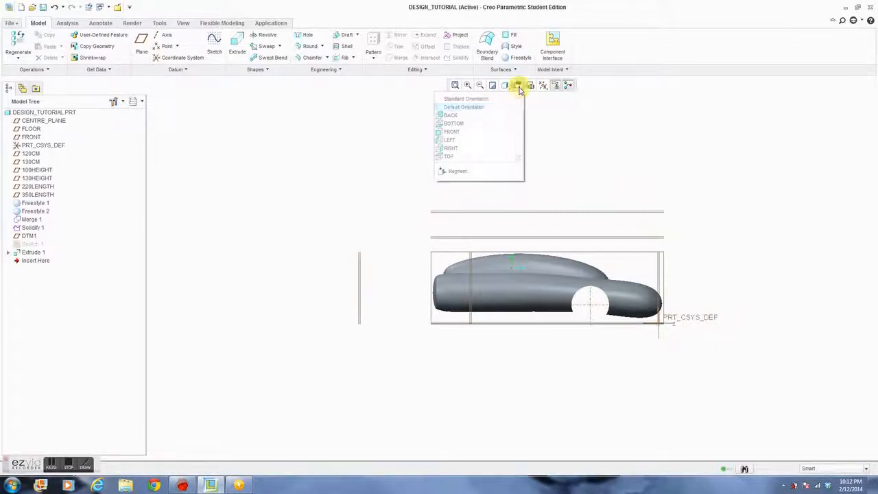
{"action": "left_click", "coordinate": [494, 138]}
{"action": "middle_click_drag", "start_coordinate": [493, 137], "coordinate": [578, 342]}
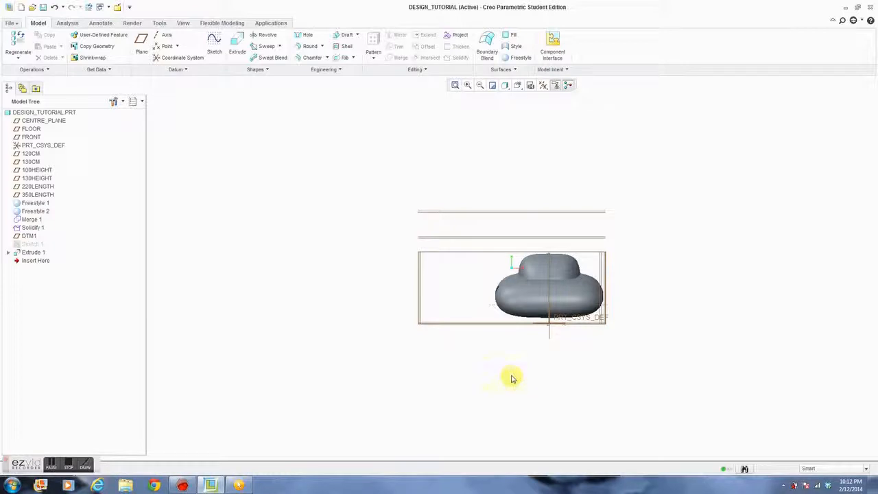
{"action": "scroll", "coordinate": [511, 374], "scroll_direction": "down", "scroll_amount": 2}
{"action": "mouse_move", "coordinate": [513, 368]}
{"action": "middle_mouse_down"}
{"action": "mouse_move", "coordinate": [541, 370]}
{"action": "mouse_move", "coordinate": [529, 373]}
{"action": "middle_mouse_up"}
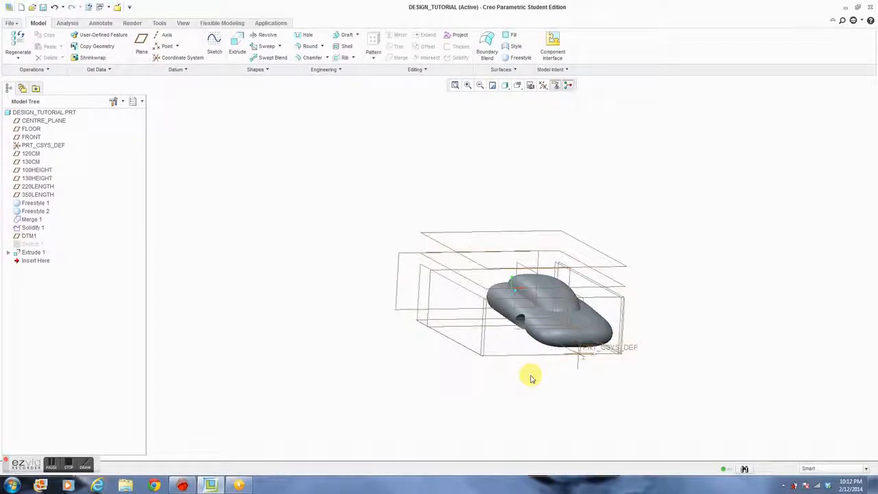
Step: Create a datum plane offset about 60.7 from CENTRE_PLANE, near the body's outer side at the wheel arch
{"action": "left_click", "coordinate": [143, 48]}
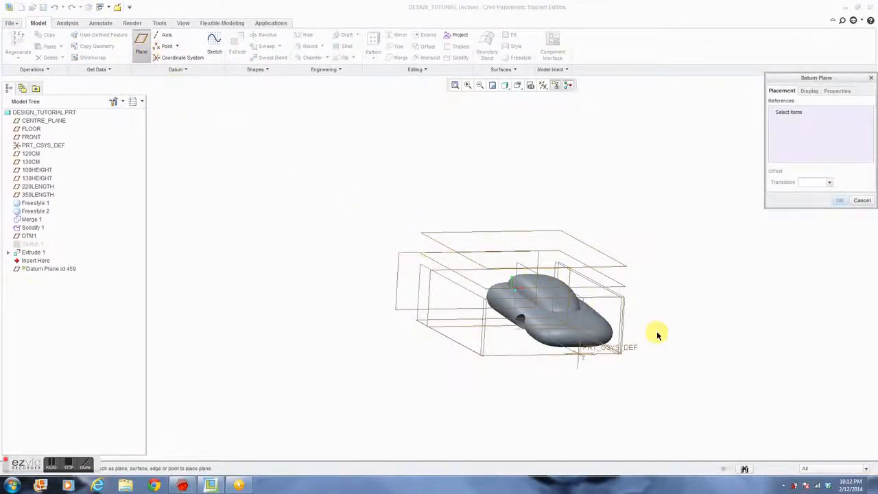
{"action": "scroll", "coordinate": [656, 333], "scroll_direction": "up", "scroll_amount": 2}
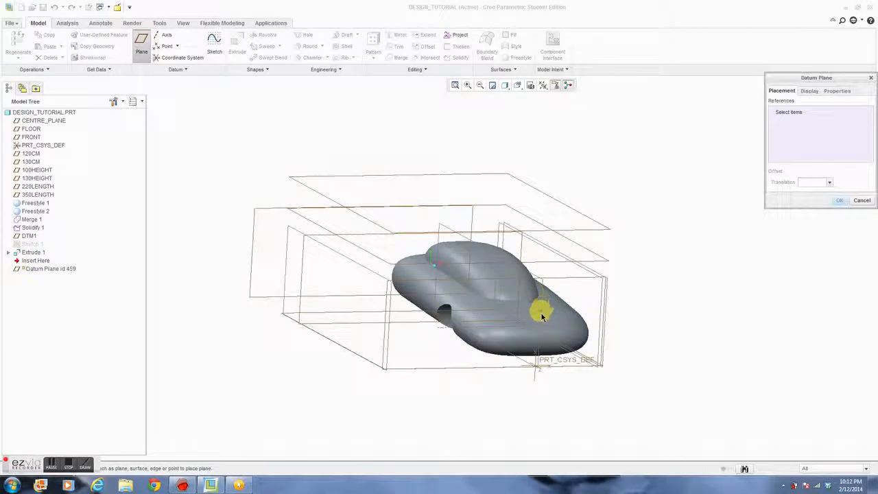
{"action": "left_click", "coordinate": [57, 122]}
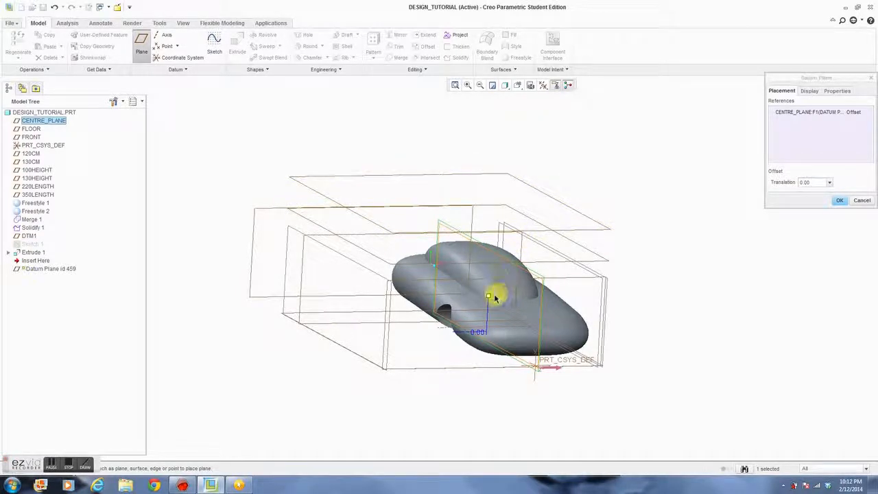
{"action": "left_click_drag", "start_coordinate": [488, 297], "coordinate": [455, 307]}
{"action": "left_click", "coordinate": [523, 88]}
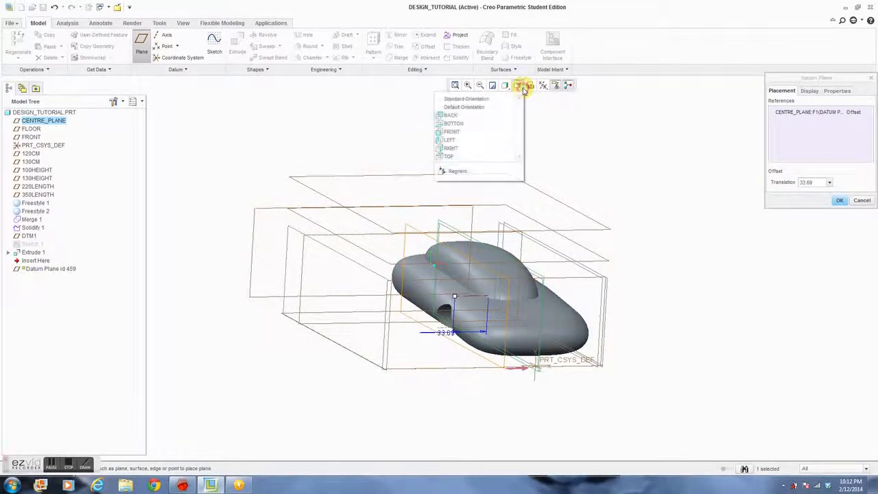
{"action": "left_click", "coordinate": [501, 131]}
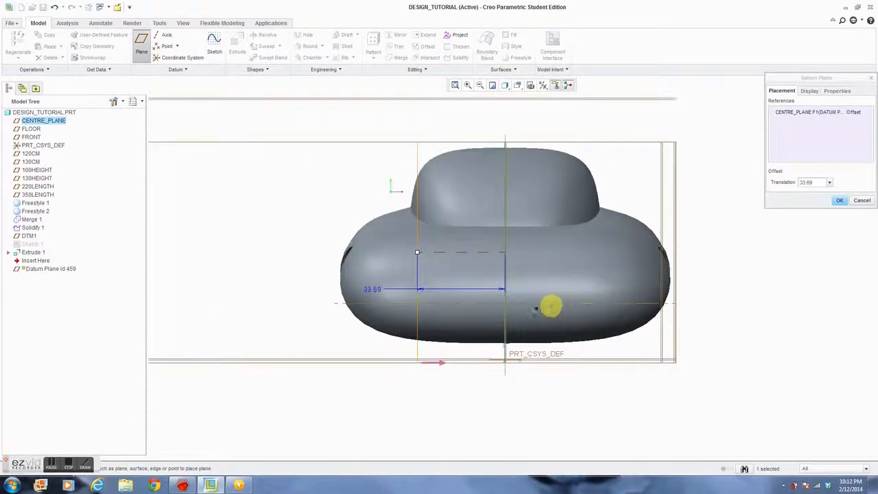
{"action": "left_click_drag", "start_coordinate": [419, 256], "coordinate": [348, 260]}
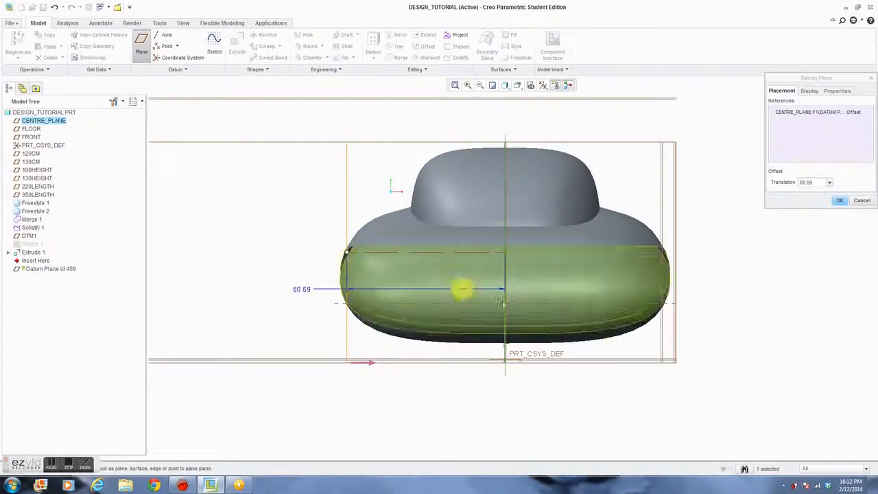
{"action": "left_click", "coordinate": [839, 199]}
{"action": "left_click", "coordinate": [769, 320]}
{"action": "scroll", "coordinate": [387, 394], "scroll_direction": "down", "scroll_amount": 2}
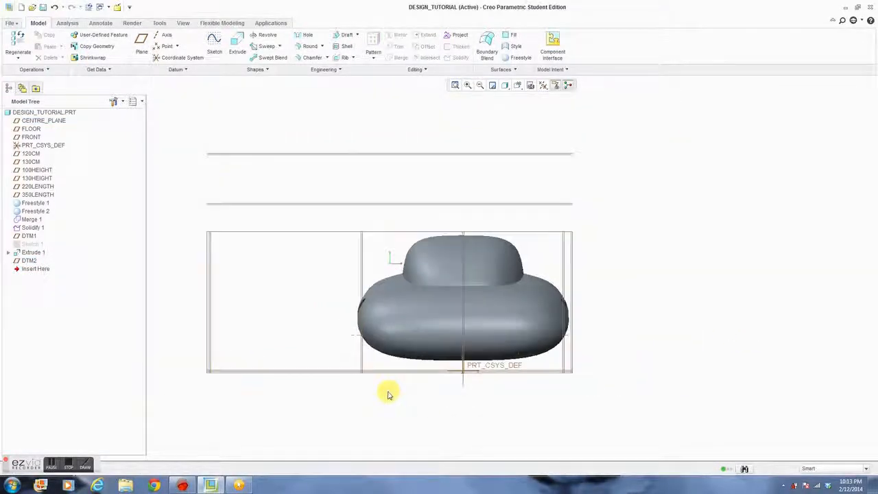
Step: Project the wheel circle of Sketch 1 onto the offset datum plane DTM2 beside the wheel arch
{"action": "middle_click_drag", "start_coordinate": [352, 407], "coordinate": [384, 416]}
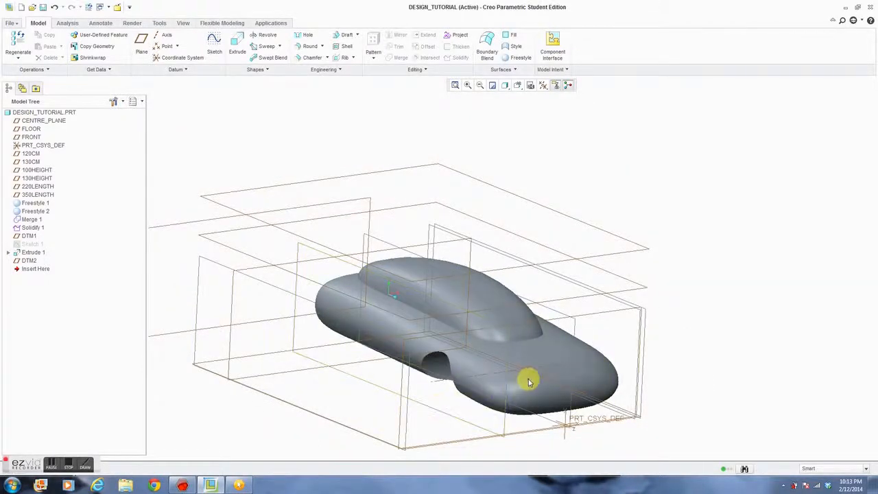
{"action": "left_click", "coordinate": [37, 245]}
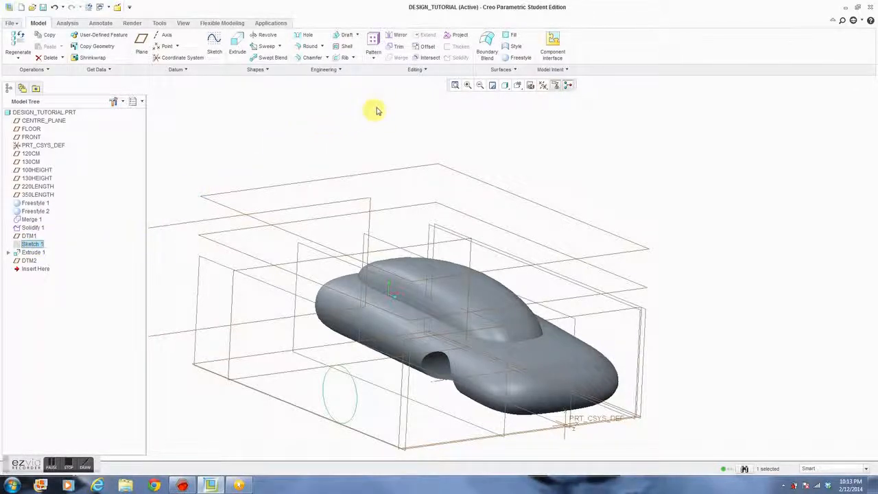
{"action": "left_click", "coordinate": [455, 36]}
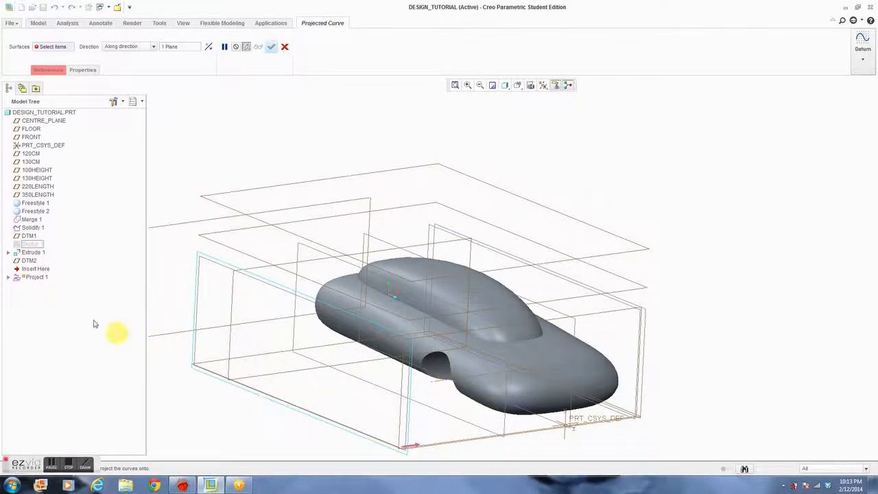
{"action": "left_click", "coordinate": [33, 263]}
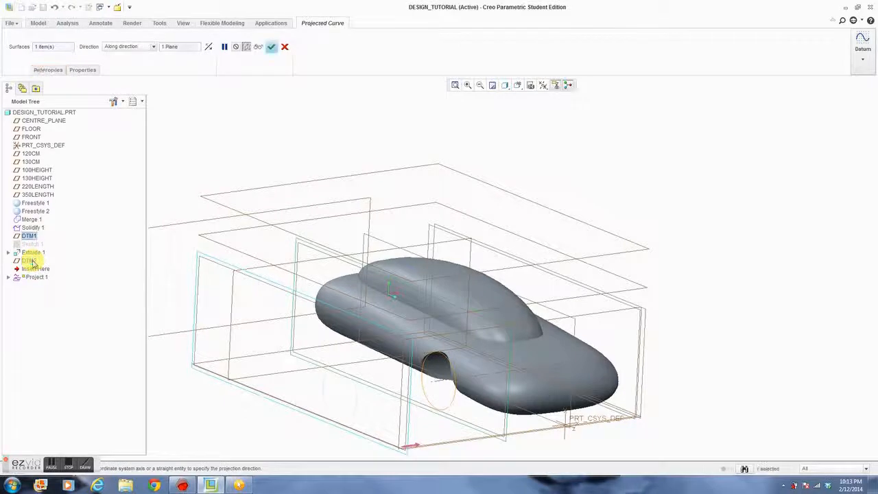
{"action": "left_click", "coordinate": [272, 47]}
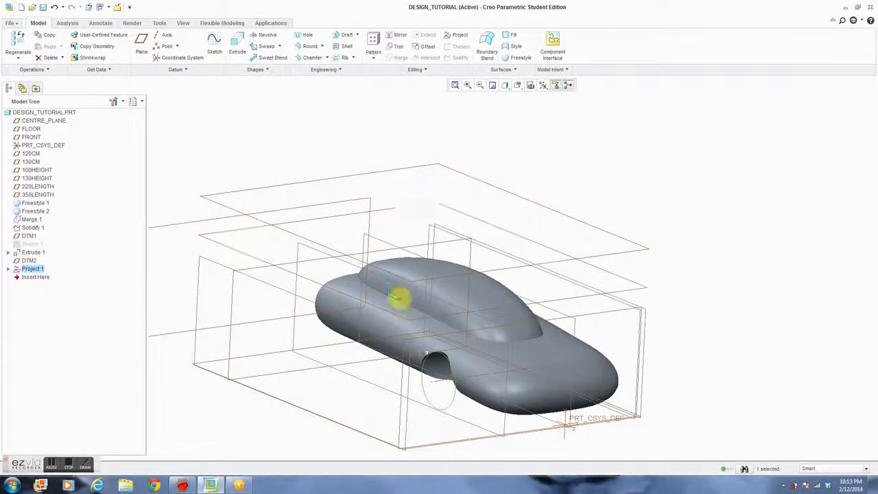
{"action": "left_click", "coordinate": [757, 371]}
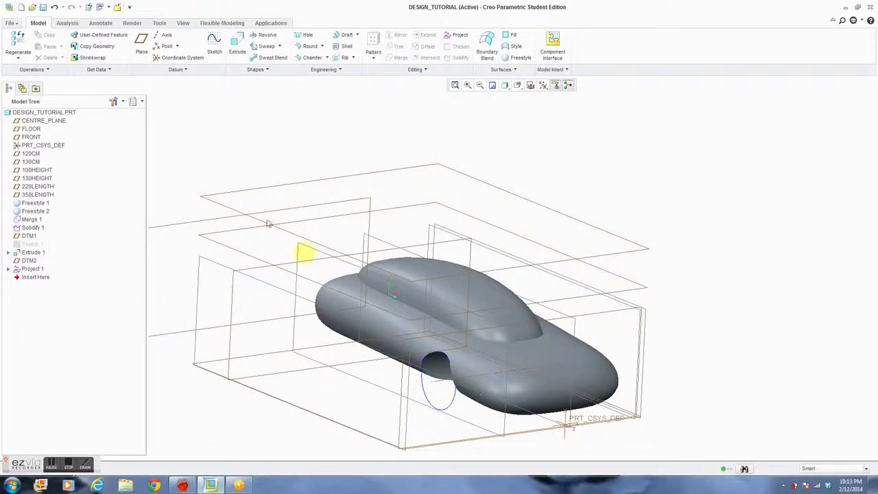
Step: Start a sketch on datum plane DTM2 with FLOOR as the top reference, viewed from the LEFT orientation
{"action": "left_click", "coordinate": [214, 55]}
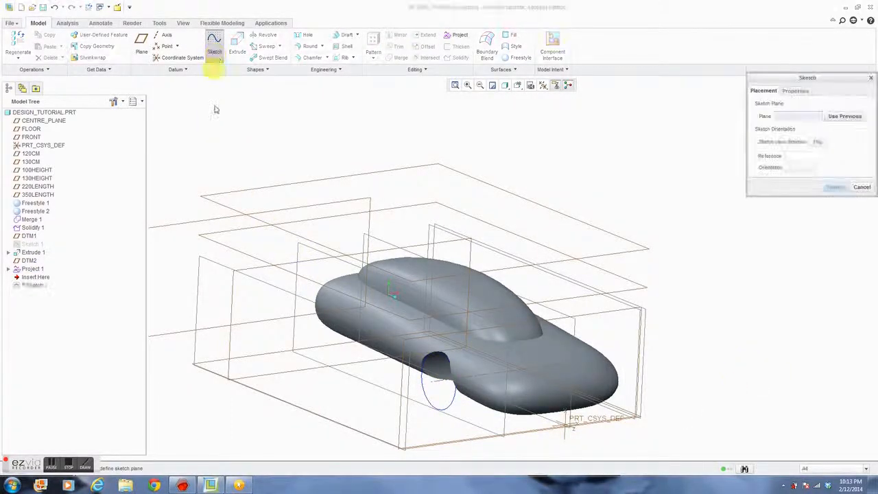
{"action": "left_click", "coordinate": [31, 261]}
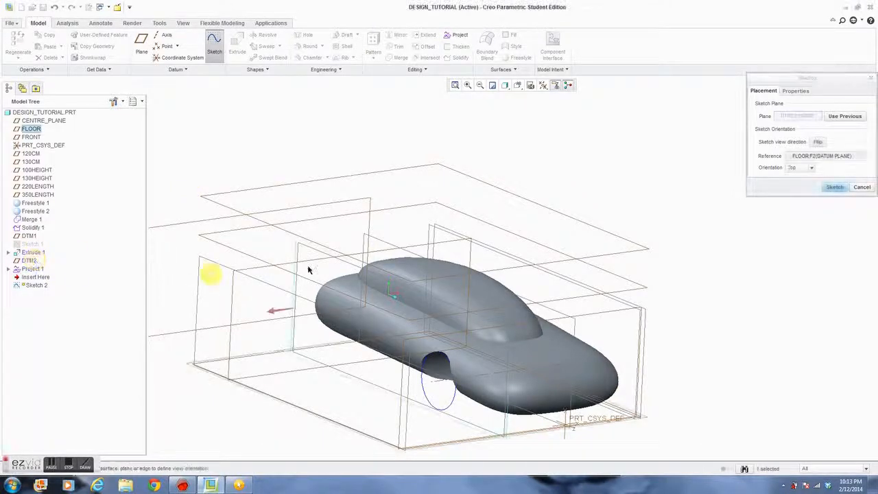
{"action": "left_click", "coordinate": [834, 188]}
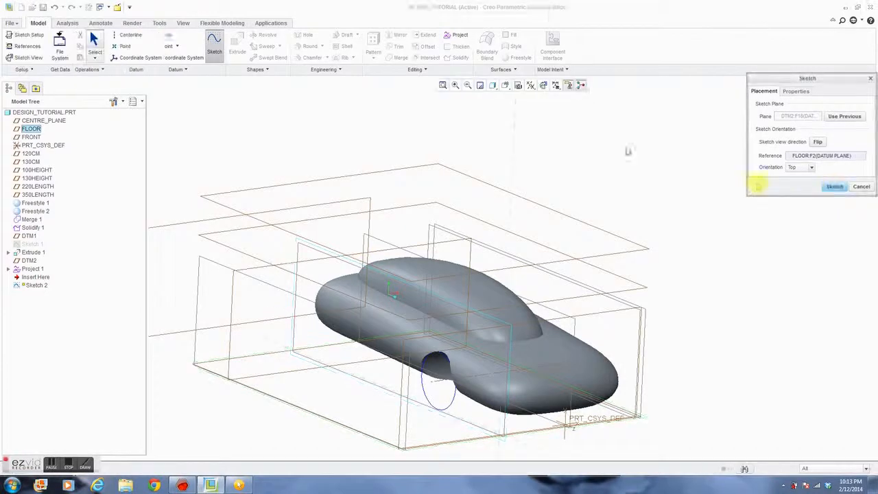
{"action": "left_click", "coordinate": [508, 87]}
{"action": "left_click", "coordinate": [470, 139]}
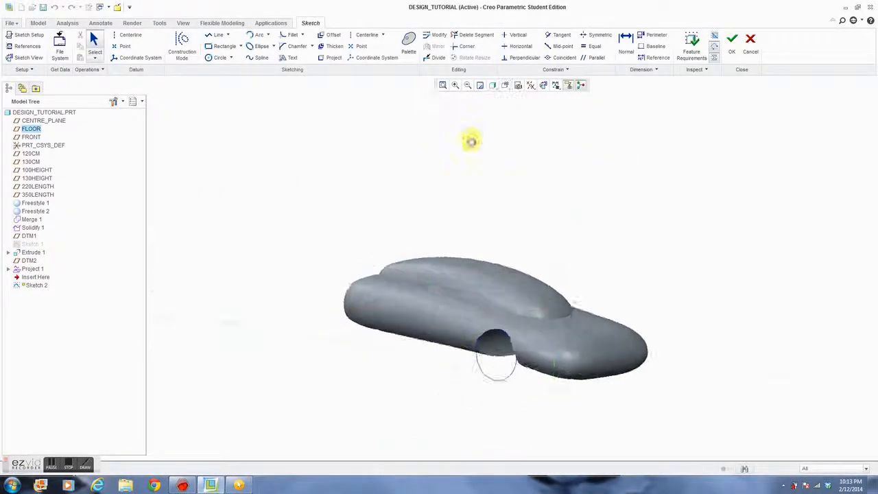
{"action": "scroll", "coordinate": [681, 284], "scroll_direction": "up", "scroll_amount": 5}
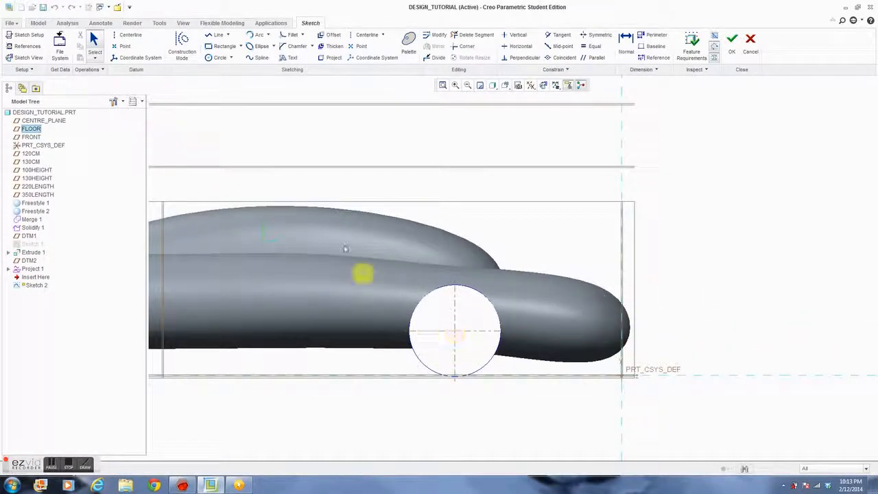
Step: Sketch a circle about 25 in diameter, centred in the wheel arch opening concentric with the projected wheel circle
{"action": "left_click", "coordinate": [218, 57]}
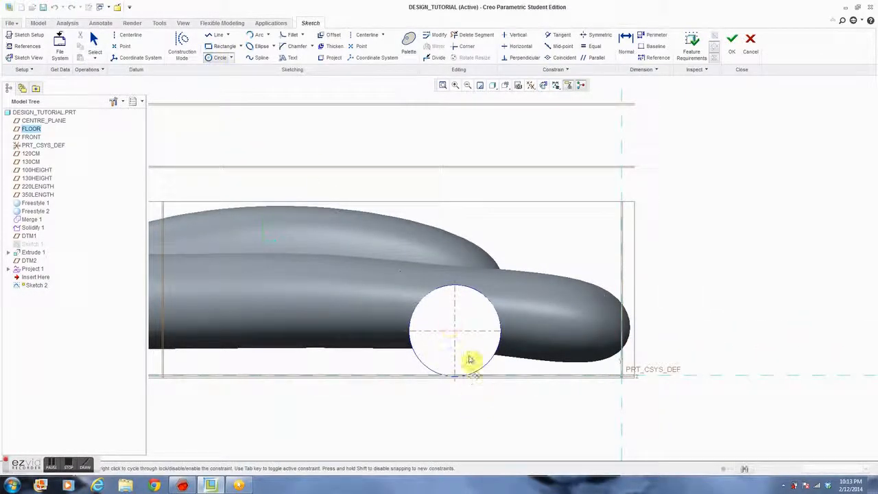
{"action": "scroll", "coordinate": [456, 333], "scroll_direction": "up", "scroll_amount": 2}
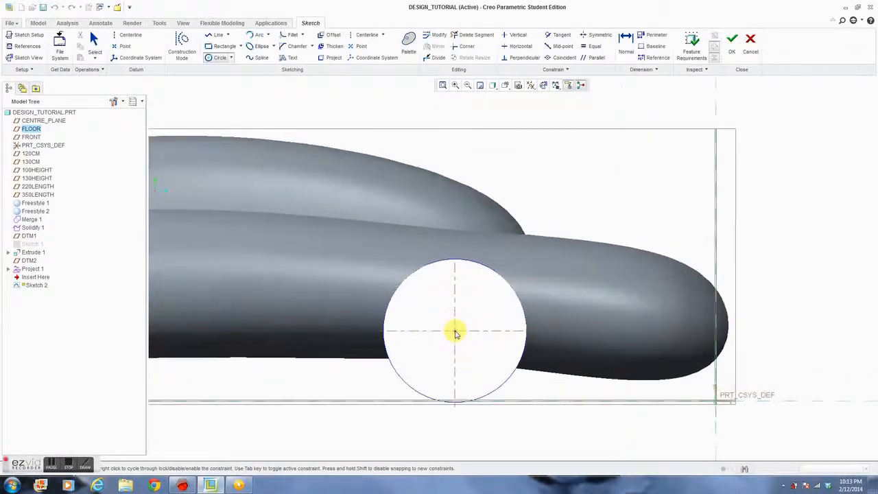
{"action": "scroll", "coordinate": [456, 332], "scroll_direction": "up", "scroll_amount": 2}
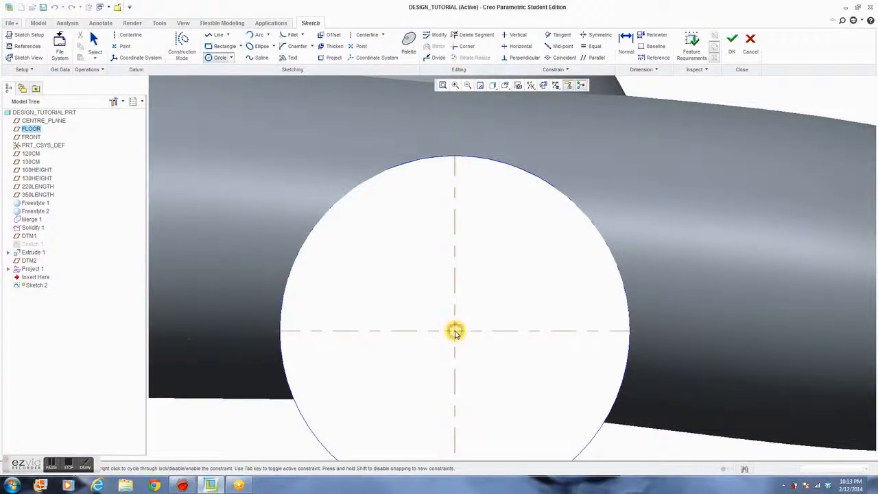
{"action": "scroll", "coordinate": [456, 332], "scroll_direction": "down", "scroll_amount": 3}
{"action": "left_click", "coordinate": [463, 346]}
{"action": "left_click", "coordinate": [488, 382]}
{"action": "middle_click", "coordinate": [621, 333]}
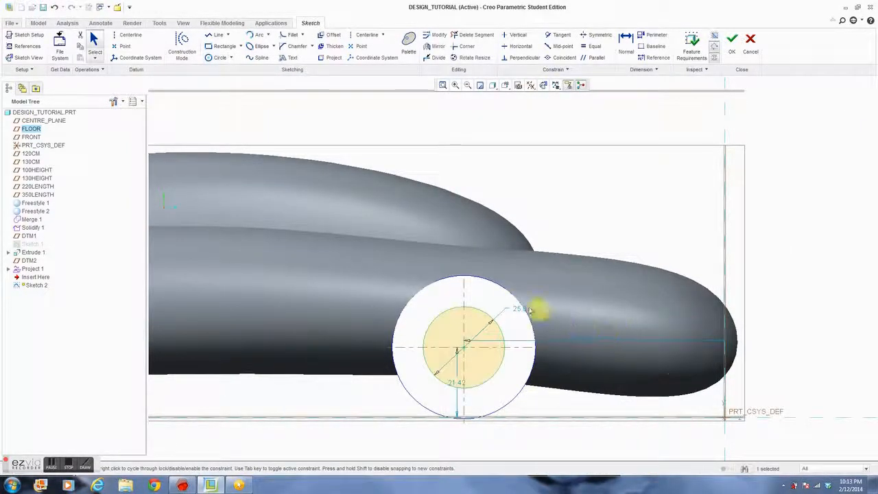
Step: Set the inner wheel circle's diameter to 40 and finish the sketch
{"action": "double_click", "coordinate": [520, 311]}
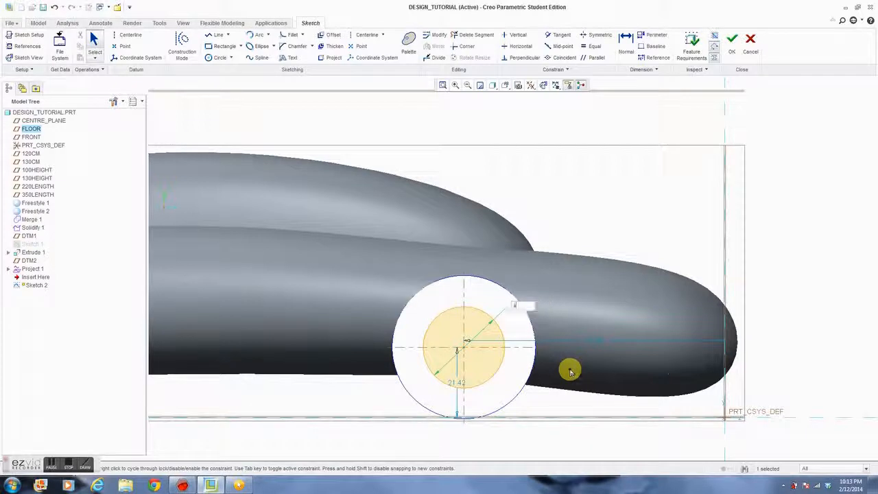
{"action": "type", "text": "41"}
{"action": "key", "text": "Return"}
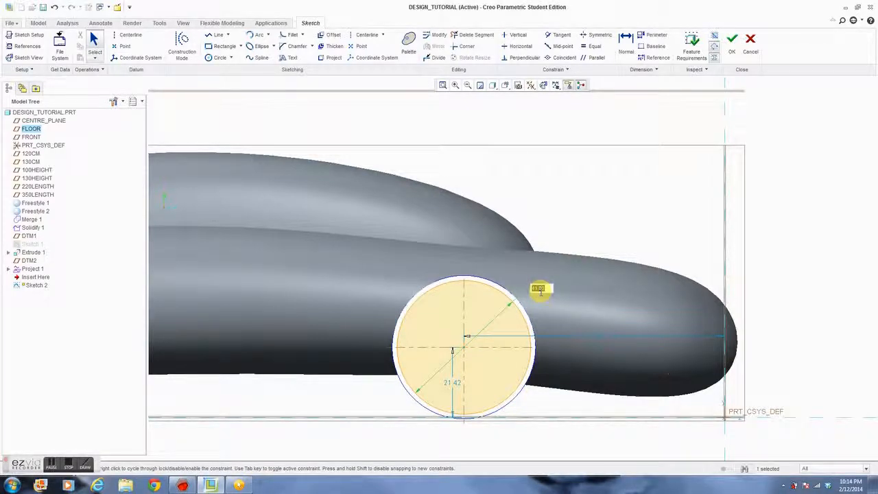
{"action": "type", "text": "40"}
{"action": "key", "text": "Return"}
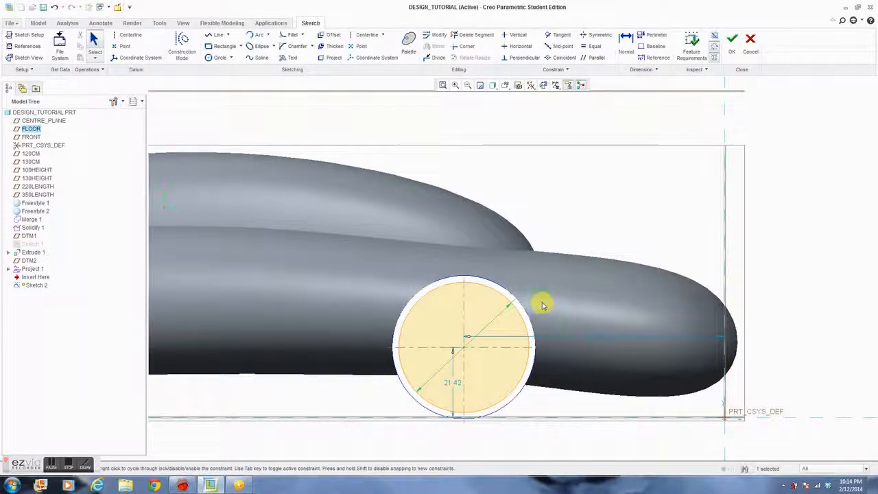
{"action": "left_click", "coordinate": [733, 42]}
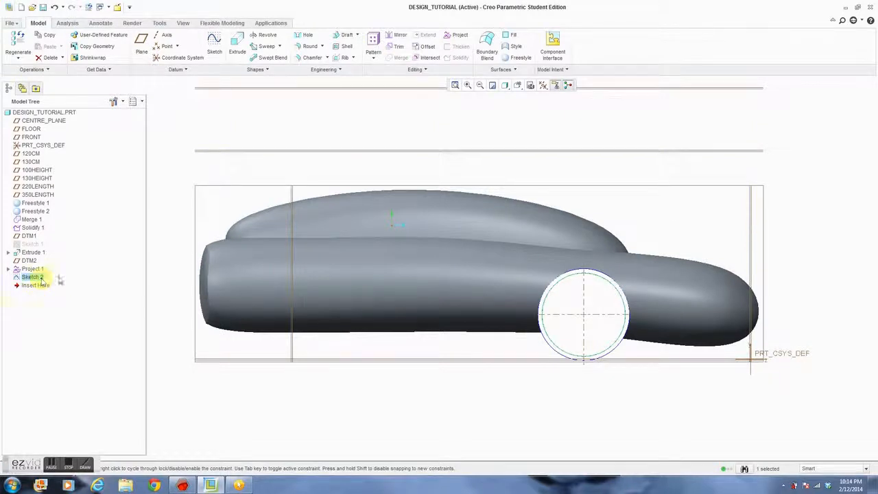
Step: Extrude the wheel sketch on DTM2 to a depth of 12, checking it in the FRONT view
{"action": "left_click", "coordinate": [236, 54]}
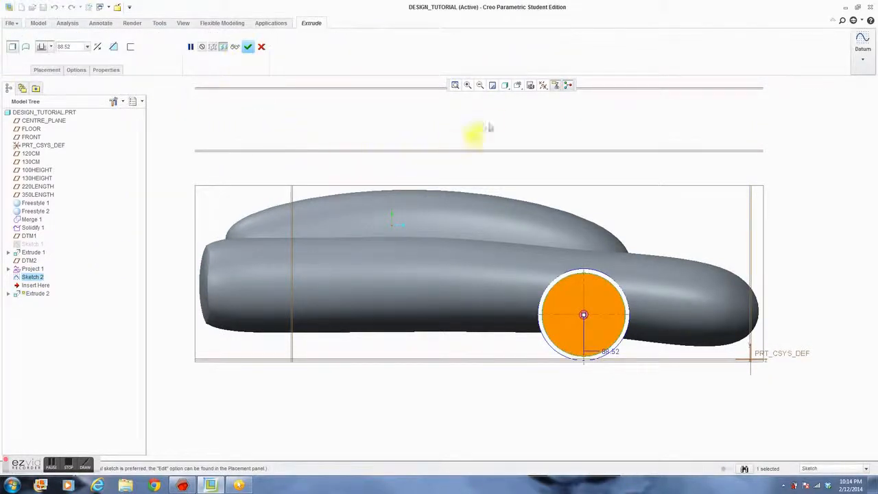
{"action": "left_click", "coordinate": [517, 85]}
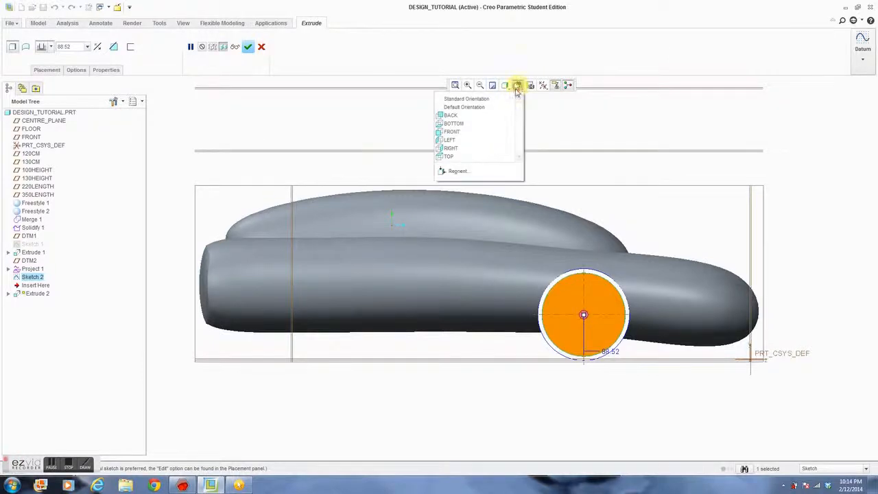
{"action": "left_click", "coordinate": [483, 132]}
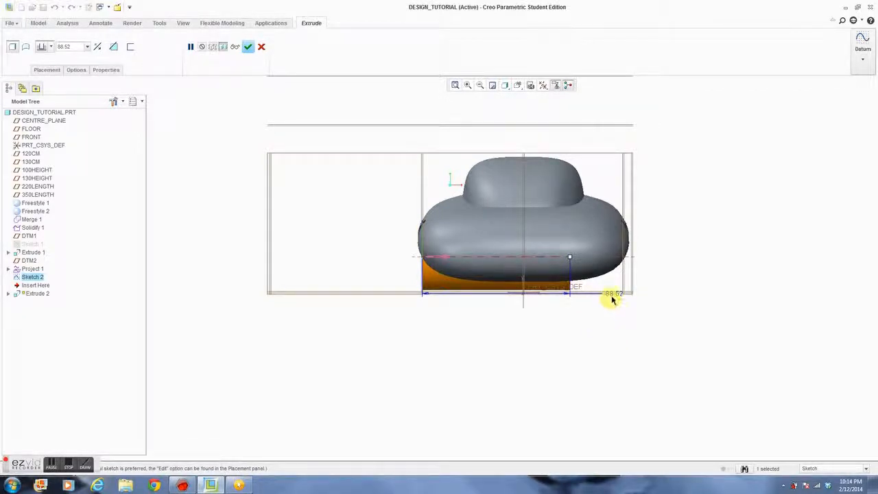
{"action": "double_click", "coordinate": [612, 295]}
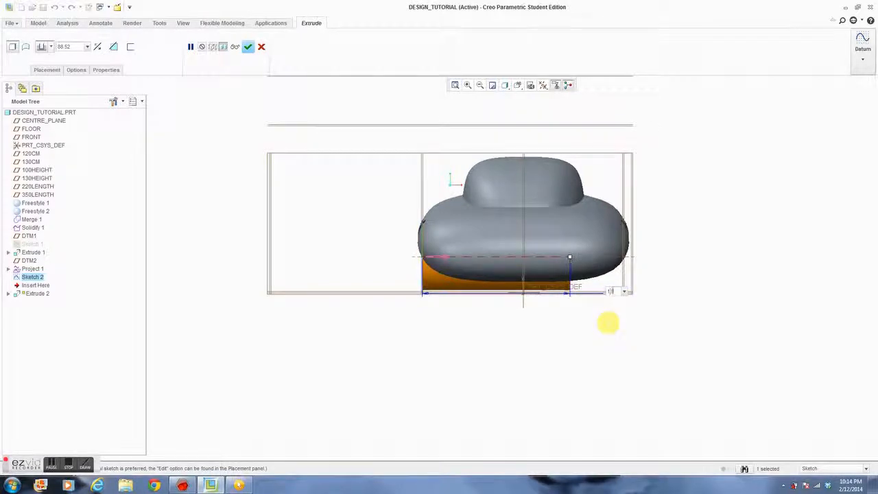
{"action": "key", "text": "Return"}
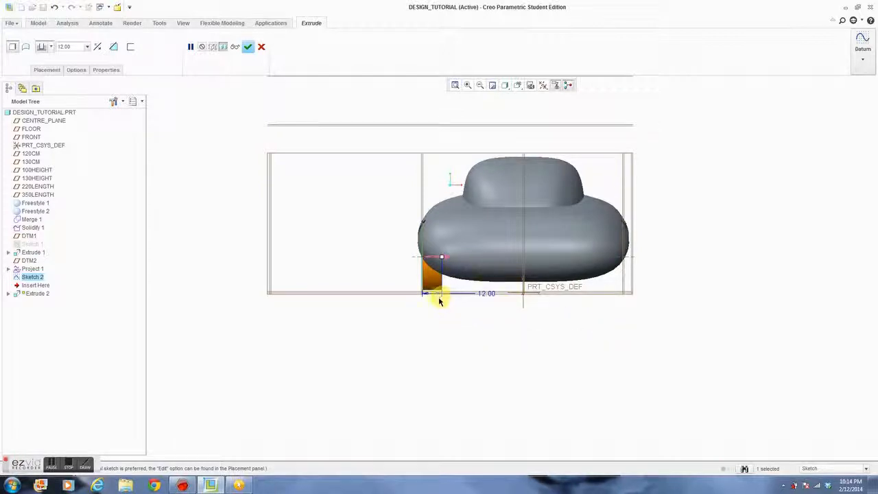
{"action": "scroll", "coordinate": [439, 300], "scroll_direction": "down", "scroll_amount": 2}
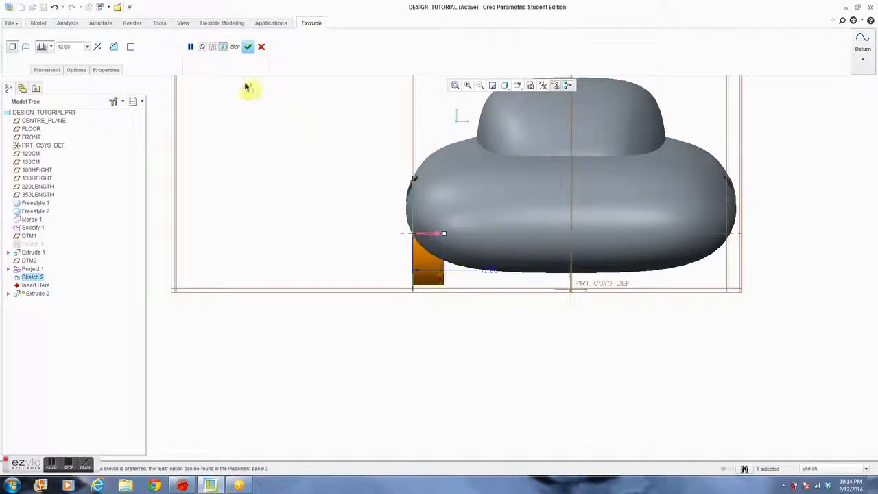
{"action": "left_click", "coordinate": [247, 47]}
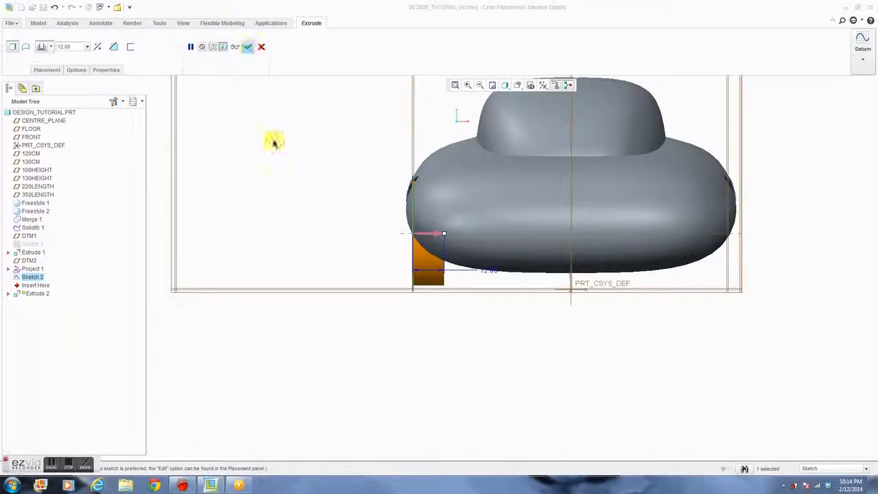
{"action": "left_click", "coordinate": [247, 48]}
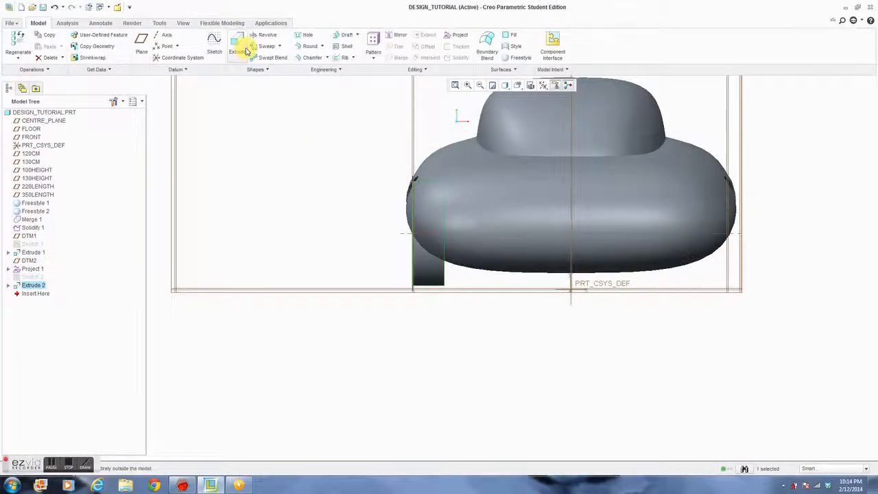
Step: Mirror the extruded front wheel about CENTRE_PLANE to the other side of the car
{"action": "left_click", "coordinate": [443, 335]}
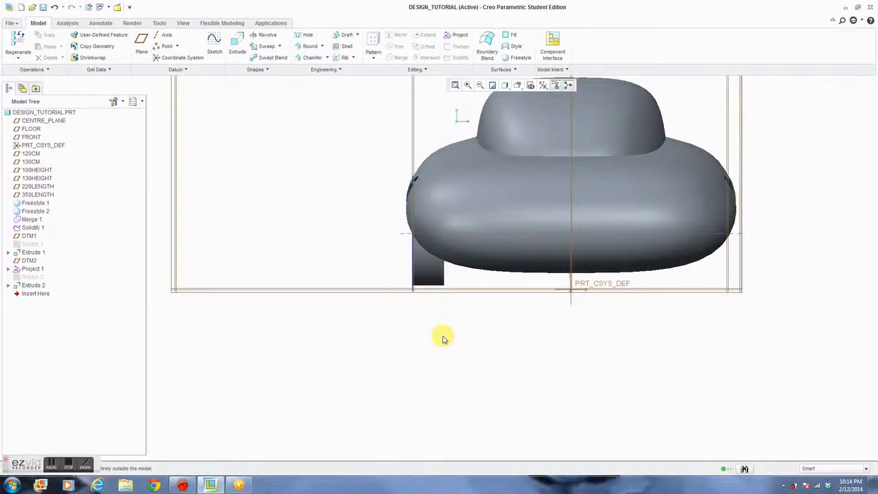
{"action": "scroll", "coordinate": [442, 339], "scroll_direction": "down", "scroll_amount": 2}
{"action": "key", "text": "ctrl+d"}
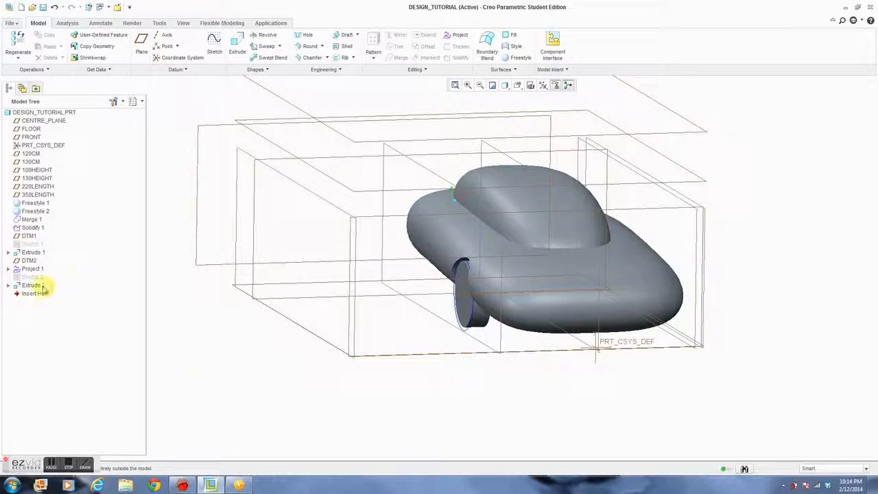
{"action": "left_click", "coordinate": [32, 285]}
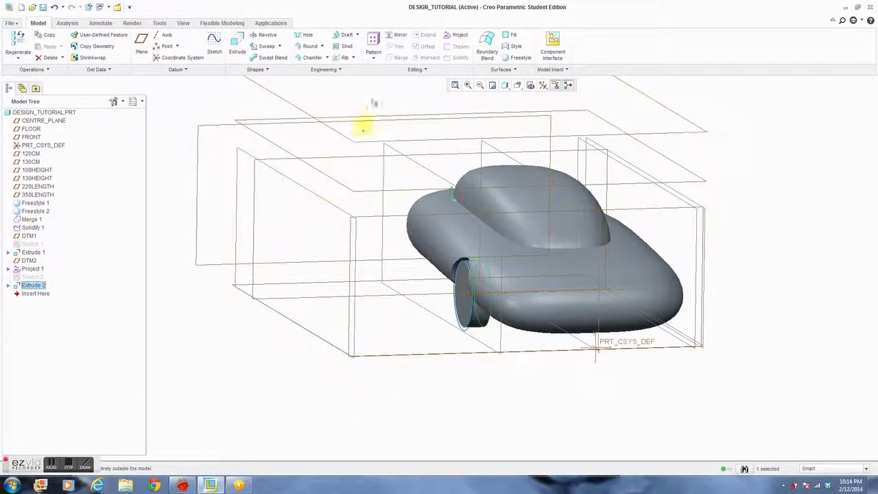
{"action": "left_click", "coordinate": [398, 38]}
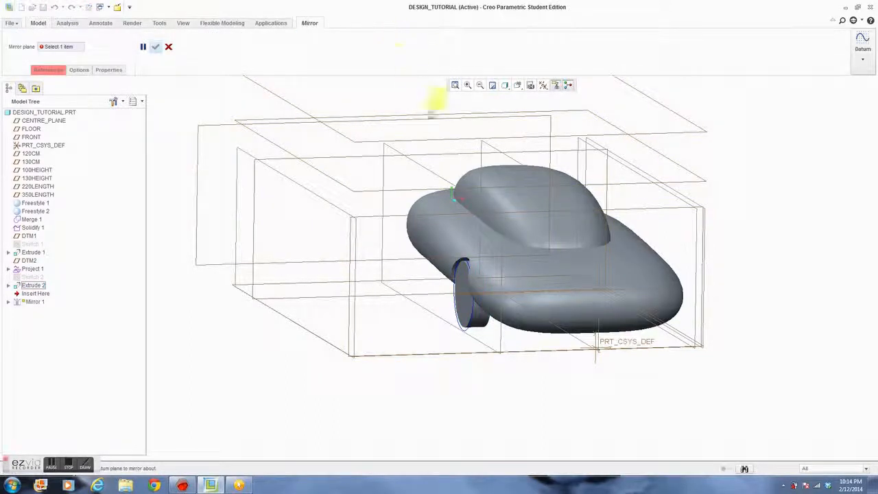
{"action": "left_click", "coordinate": [61, 121]}
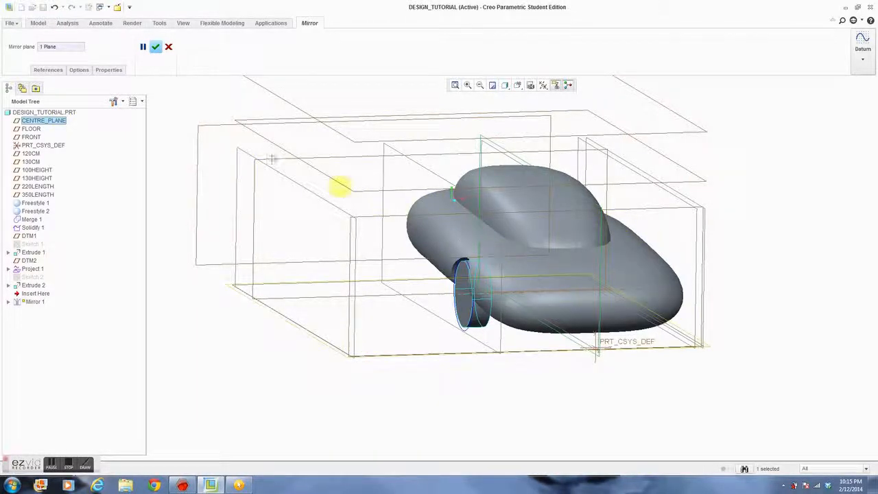
{"action": "left_click", "coordinate": [156, 47]}
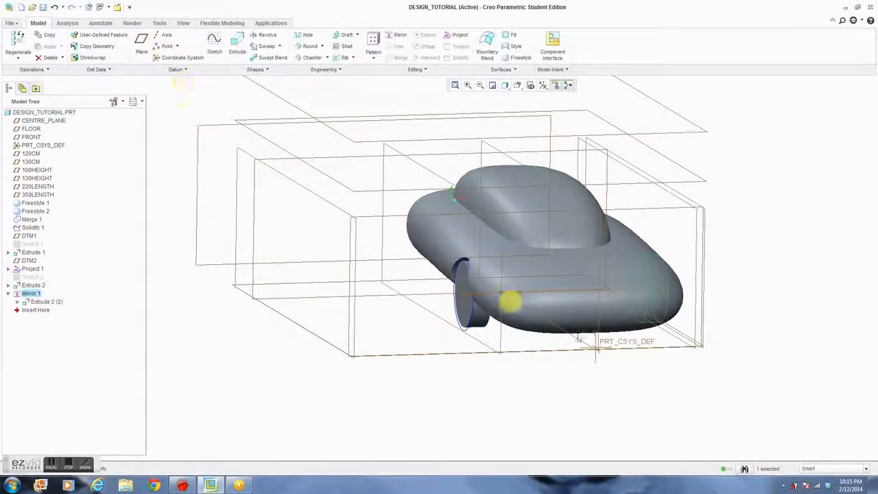
Step: Reopen Sketch 1 with the wheel arch circle for editing, viewed from the LEFT orientation
{"action": "left_click", "coordinate": [757, 364]}
{"action": "mouse_move", "coordinate": [755, 363]}
{"action": "middle_mouse_down"}
{"action": "mouse_move", "coordinate": [717, 358]}
{"action": "mouse_move", "coordinate": [764, 362]}
{"action": "middle_mouse_up"}
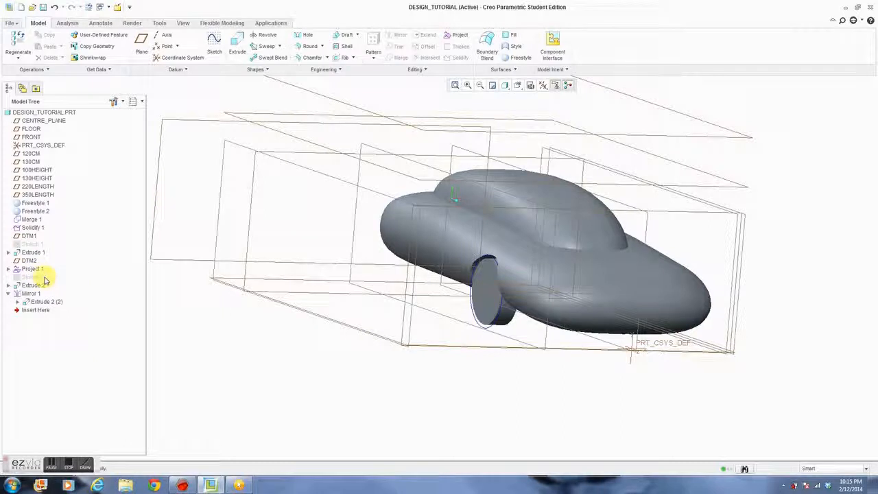
{"action": "left_click", "coordinate": [37, 245]}
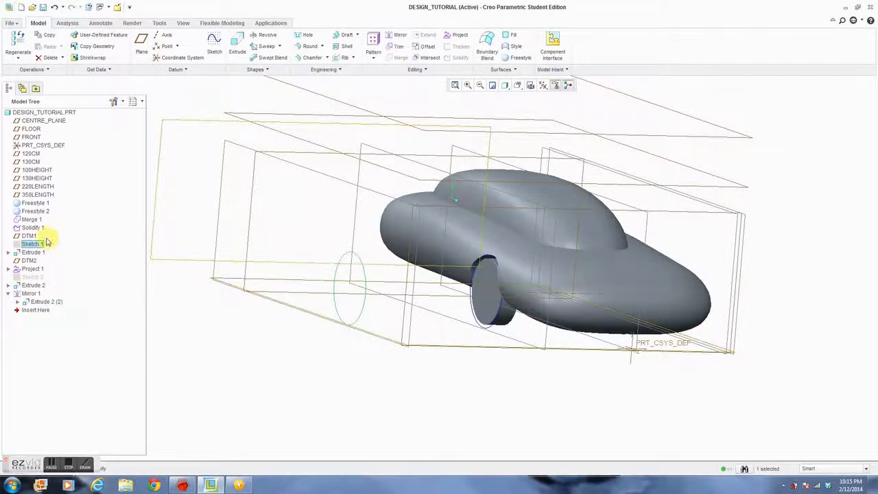
{"action": "right_click", "coordinate": [41, 245]}
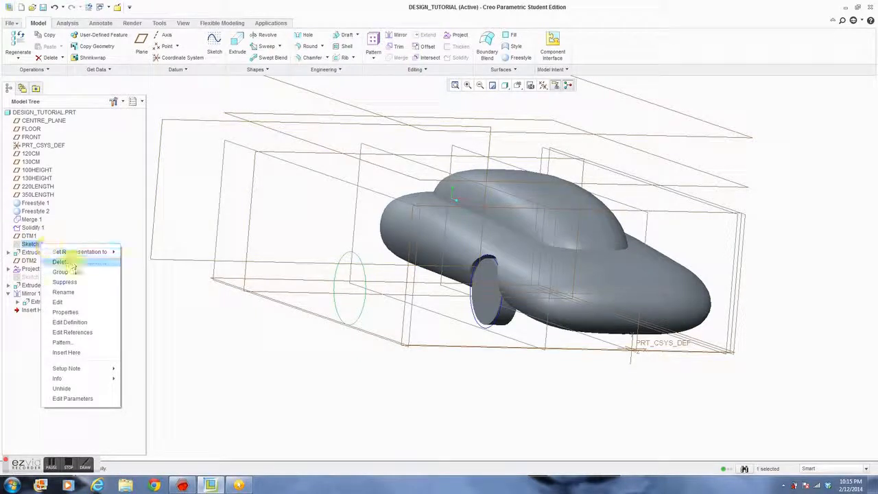
{"action": "left_click", "coordinate": [99, 321]}
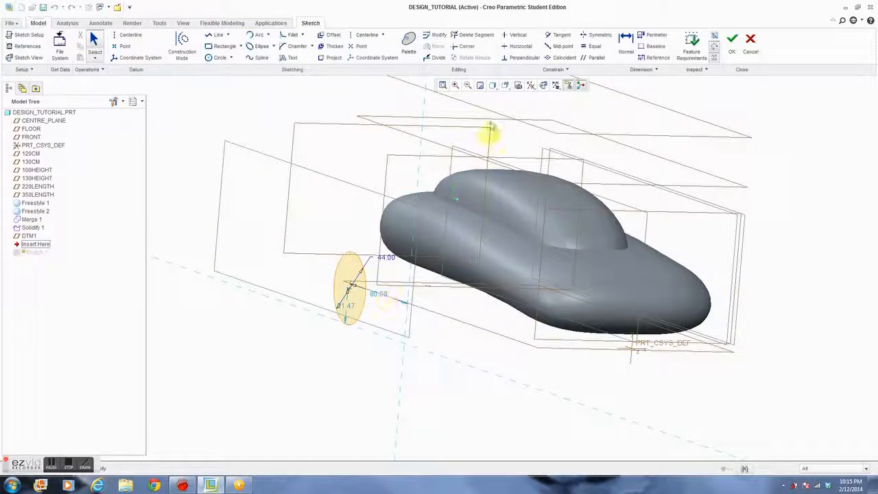
{"action": "left_click", "coordinate": [506, 85]}
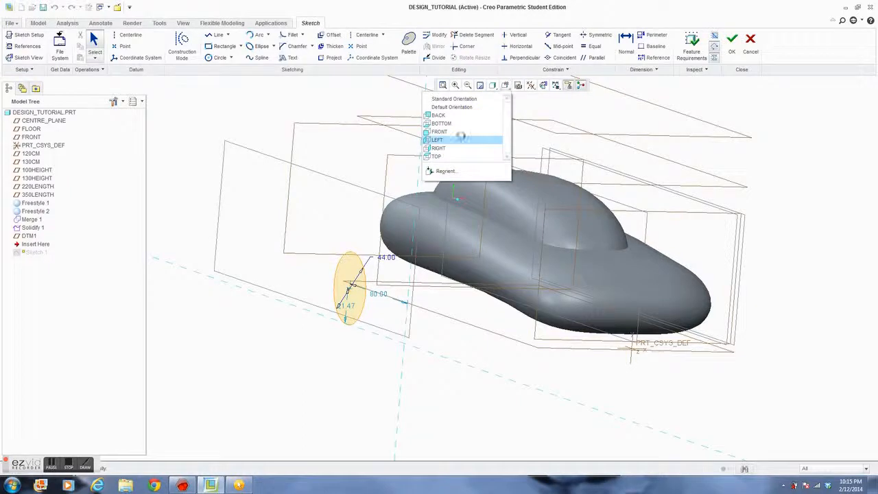
{"action": "left_click", "coordinate": [460, 137]}
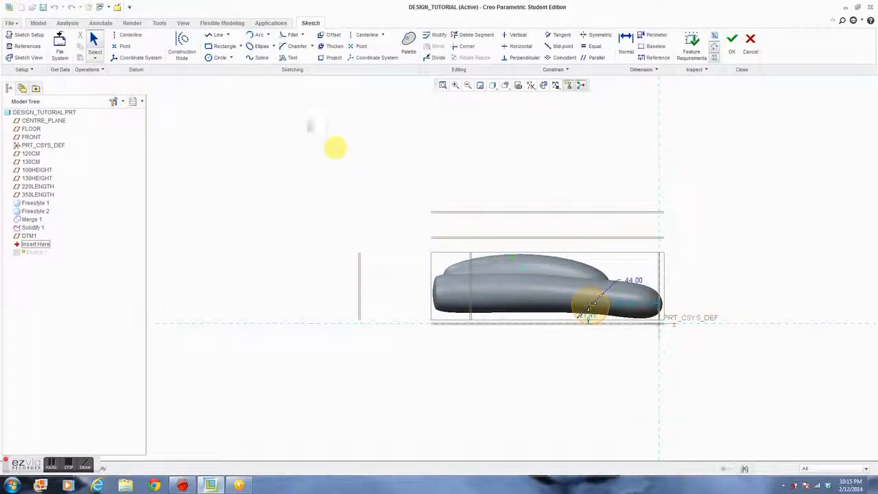
Step: Draw a horizontal line from the front wheel arch circle's centre towards the car's rear and set its length to 120
{"action": "left_click", "coordinate": [213, 34]}
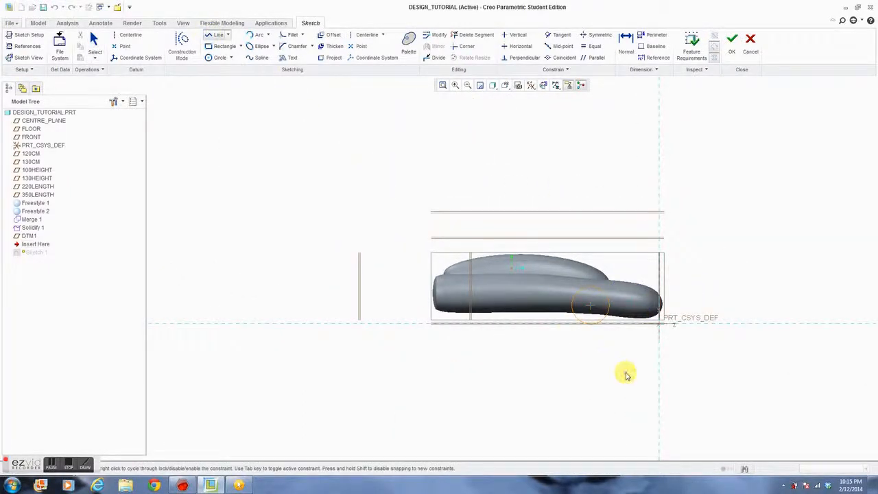
{"action": "scroll", "coordinate": [624, 370], "scroll_direction": "up", "scroll_amount": 2}
{"action": "left_click", "coordinate": [558, 242]}
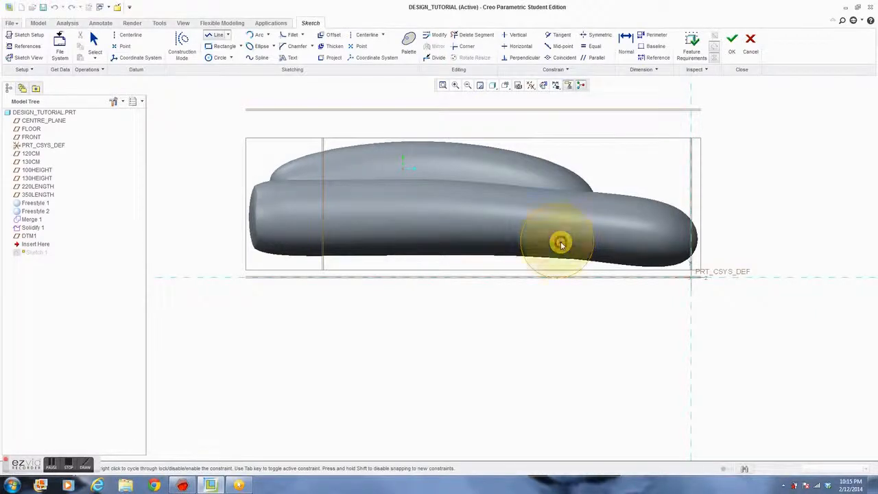
{"action": "left_click", "coordinate": [214, 241]}
{"action": "middle_click", "coordinate": [290, 316]}
{"action": "middle_click", "coordinate": [289, 316]}
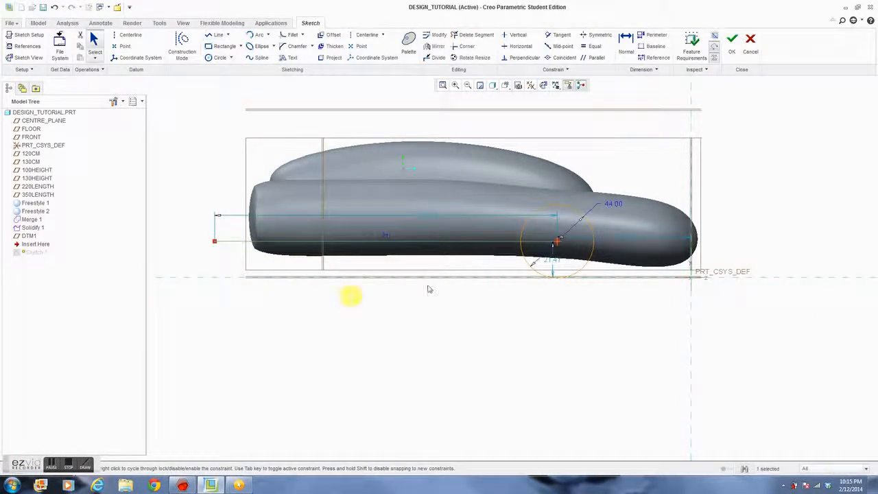
{"action": "double_click", "coordinate": [426, 216]}
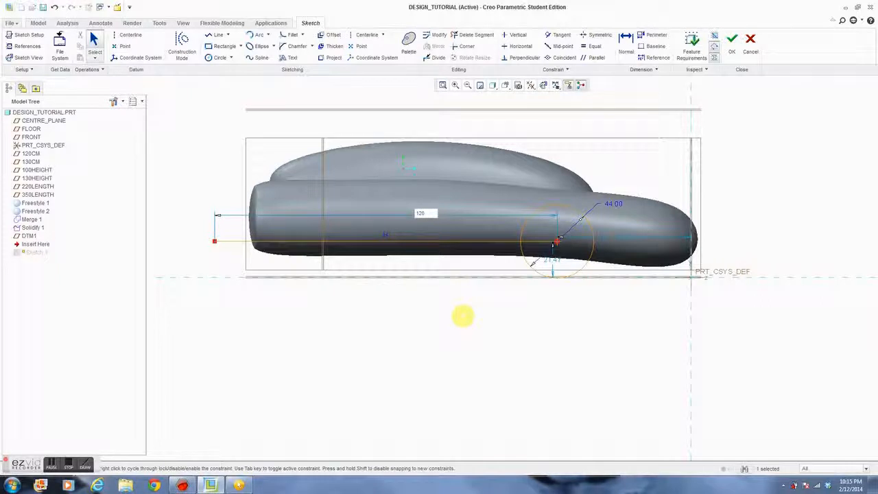
{"action": "key", "text": "Return"}
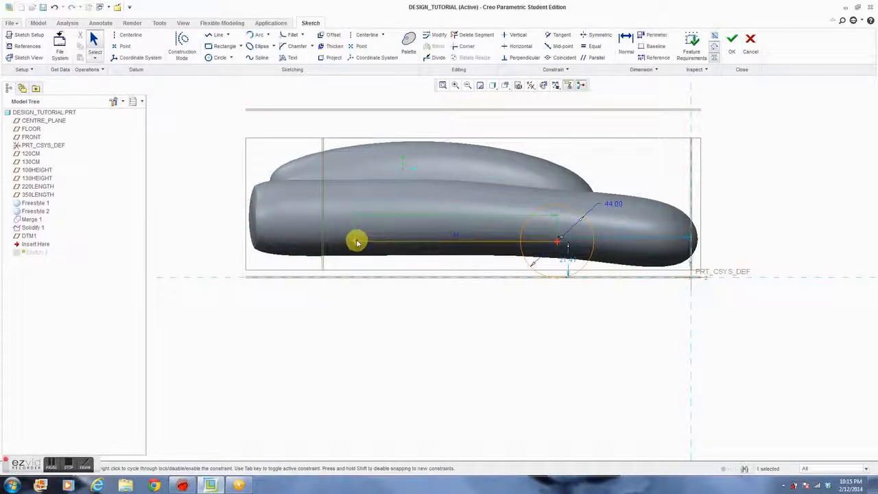
{"action": "left_click_drag", "start_coordinate": [356, 241], "coordinate": [349, 244]}
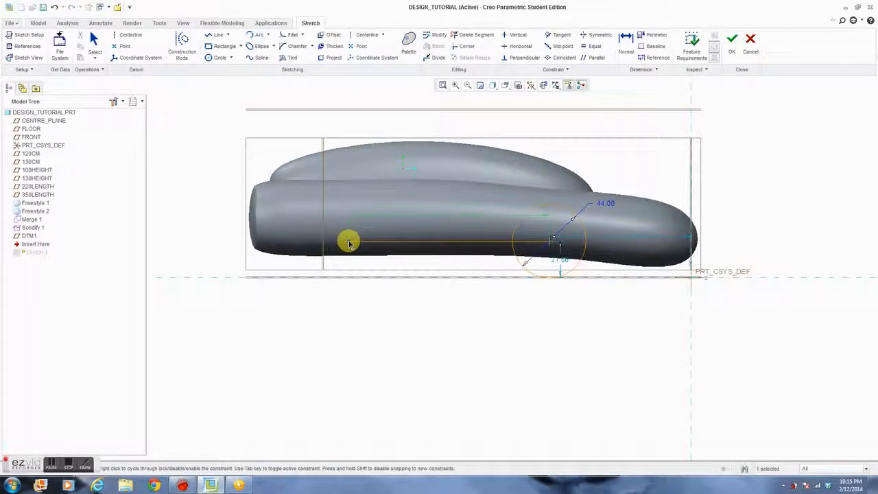
{"action": "key", "text": "ctrl+z"}
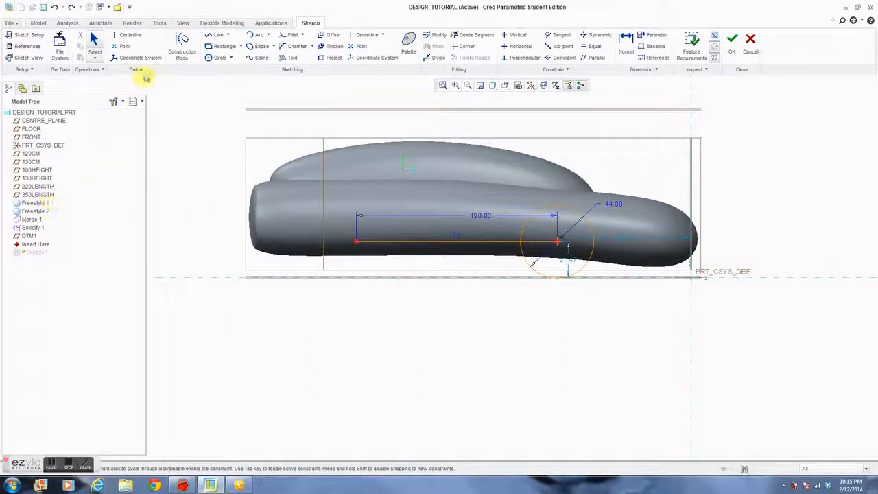
Step: Draw a rear wheel arch circle centred on the line's rear end, with the same radius as the front arch circle
{"action": "left_click", "coordinate": [214, 57]}
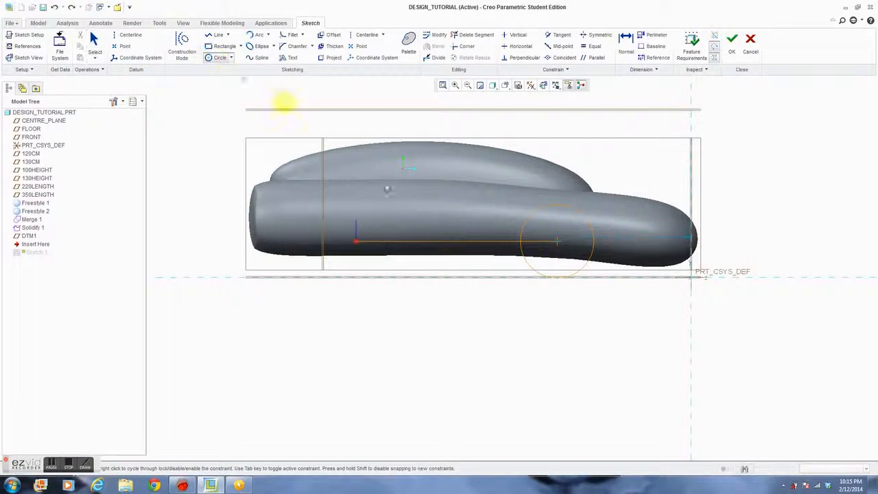
{"action": "left_click", "coordinate": [357, 241]}
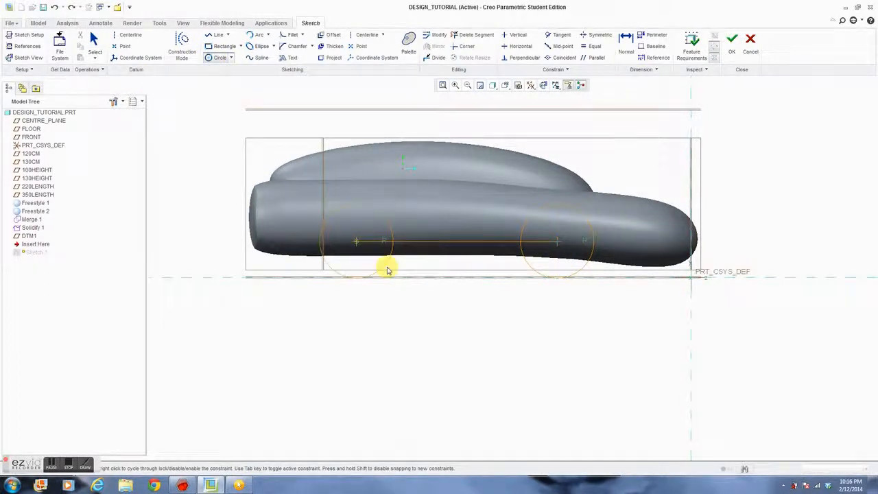
{"action": "left_click", "coordinate": [386, 269]}
{"action": "middle_click", "coordinate": [386, 269]}
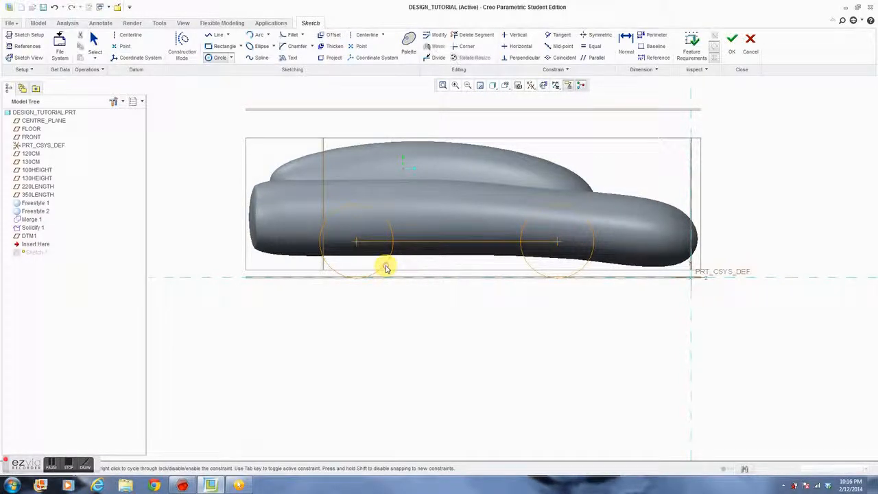
{"action": "middle_click", "coordinate": [459, 346]}
Step: Remove the line joining the two circle centres from the arch geometry and finish the sketch
{"action": "left_click", "coordinate": [449, 246]}
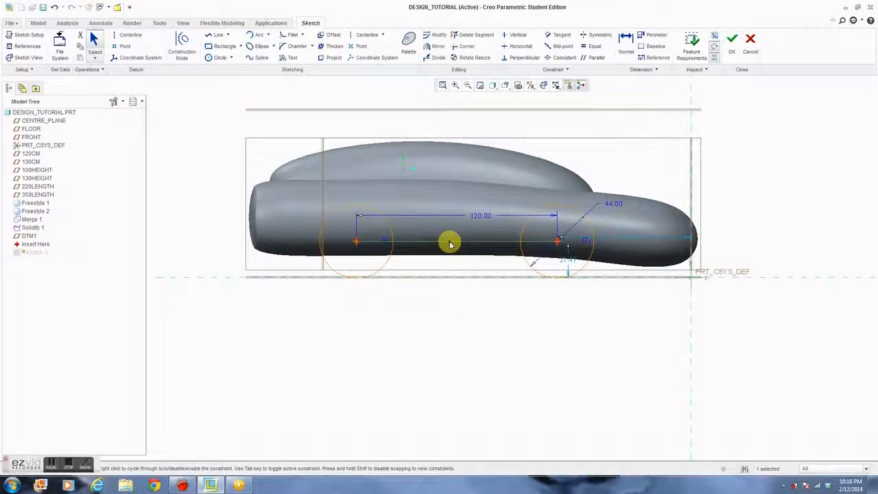
{"action": "left_click", "coordinate": [466, 312]}
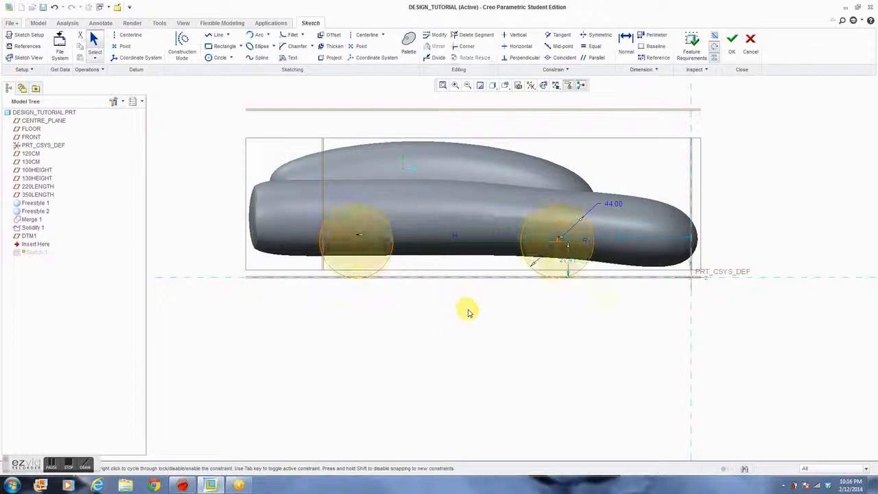
{"action": "left_click", "coordinate": [733, 54]}
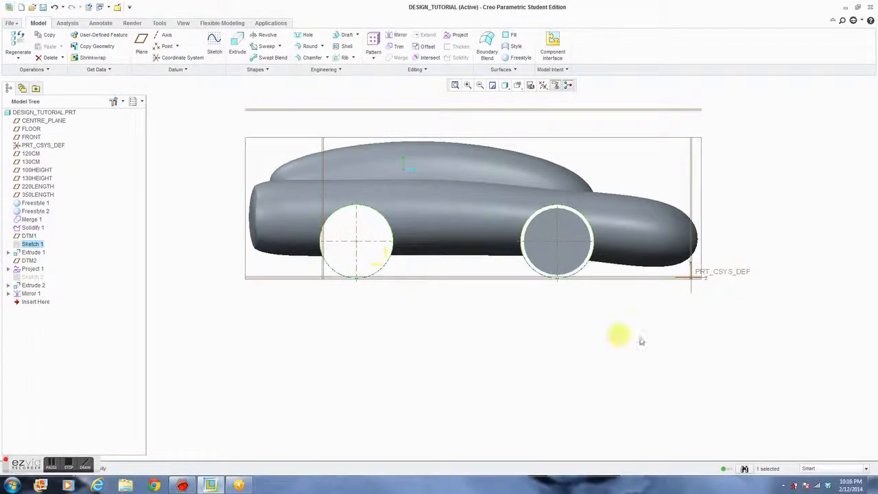
Step: Create a datum plane offset about 52.63 from CENTRE_PLANE, towards the side with the wheel arch sketch
{"action": "middle_click_drag", "start_coordinate": [692, 344], "coordinate": [622, 361]}
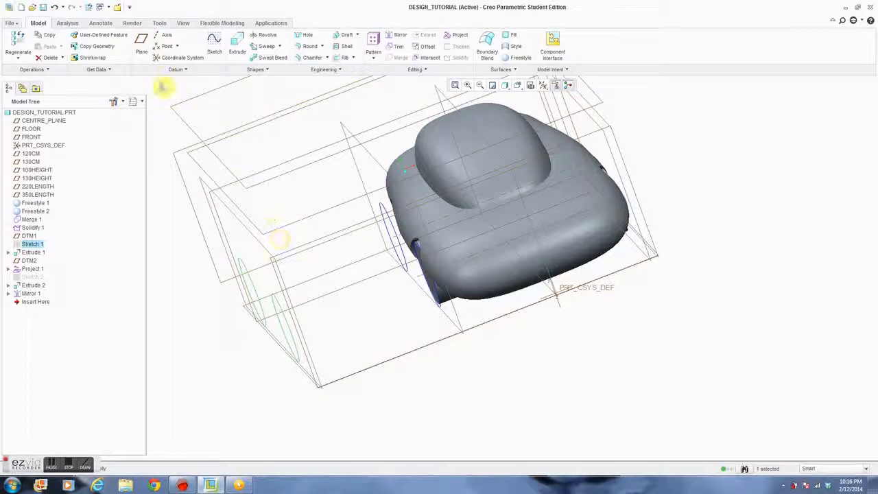
{"action": "left_click", "coordinate": [144, 56]}
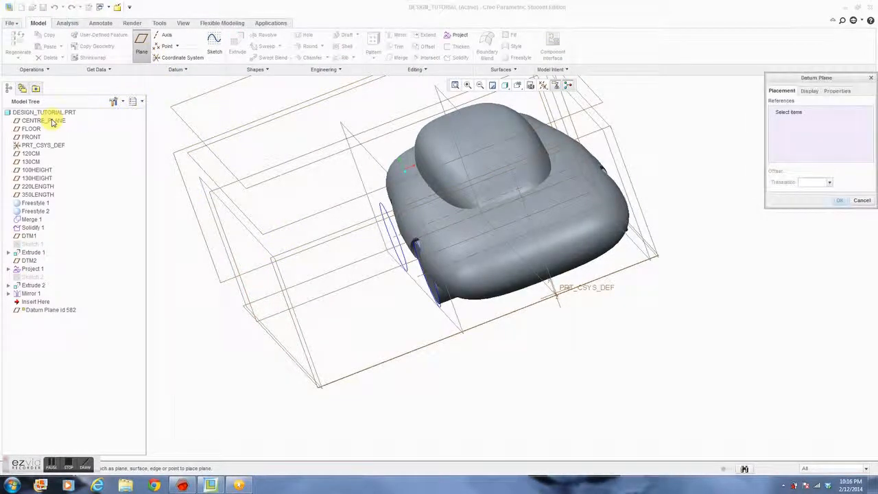
{"action": "left_click", "coordinate": [51, 121]}
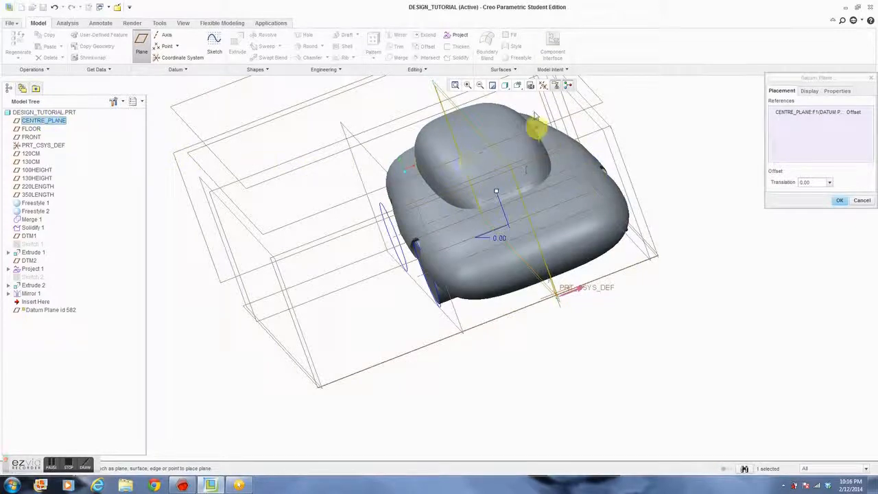
{"action": "left_click", "coordinate": [517, 84]}
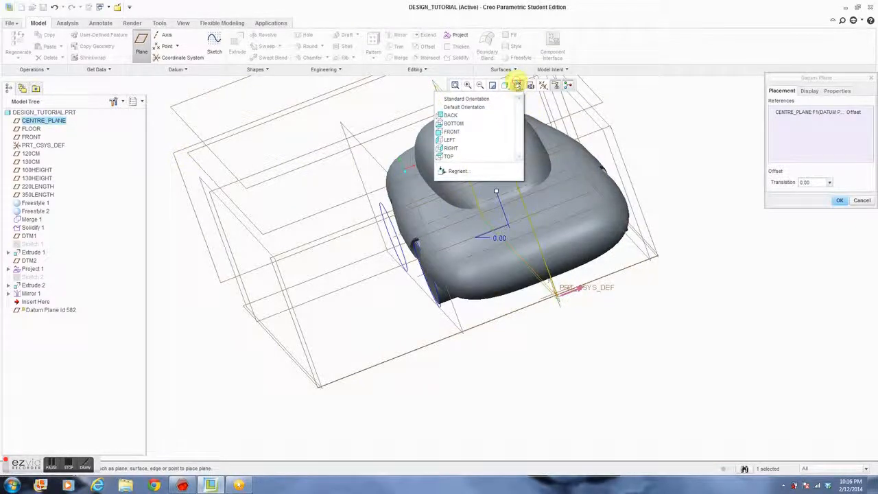
{"action": "left_click", "coordinate": [480, 115]}
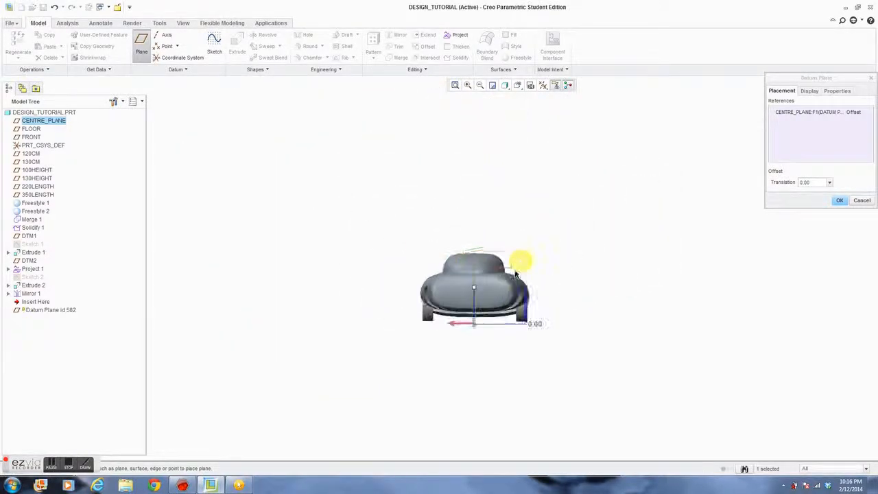
{"action": "scroll", "coordinate": [472, 295], "scroll_direction": "down", "scroll_amount": 3}
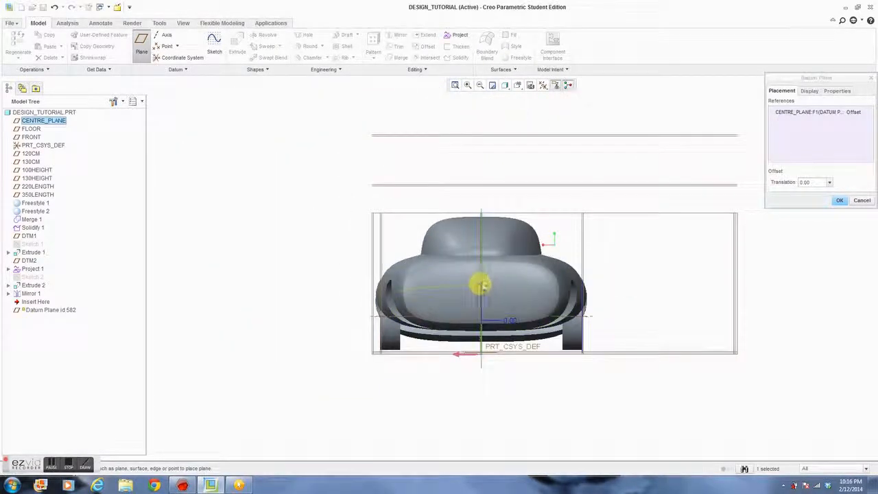
{"action": "left_click_drag", "start_coordinate": [482, 284], "coordinate": [566, 310]}
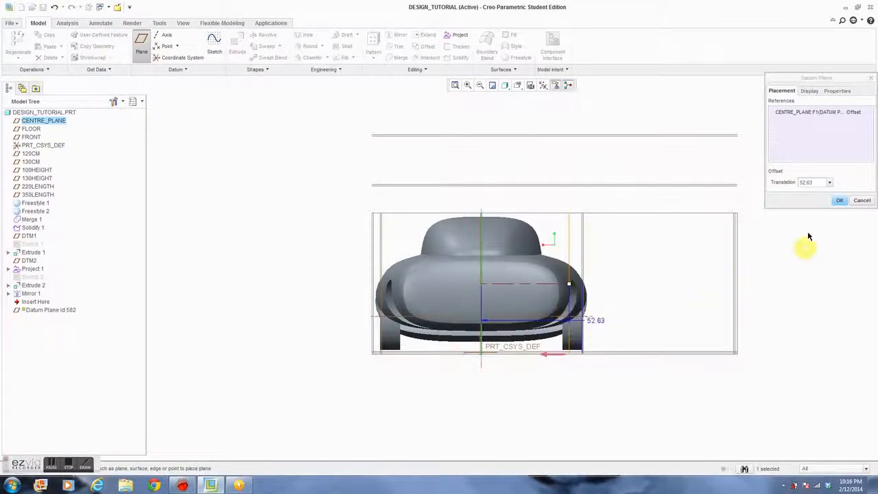
{"action": "left_click", "coordinate": [839, 201]}
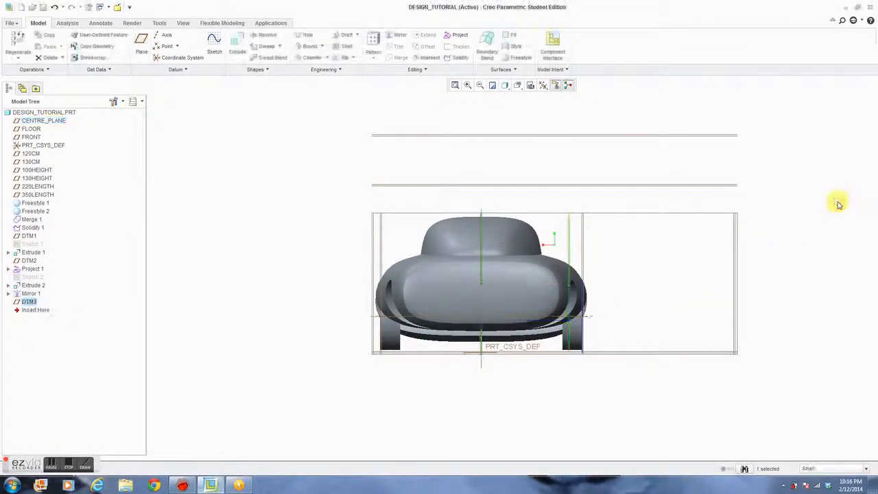
{"action": "left_click", "coordinate": [776, 314]}
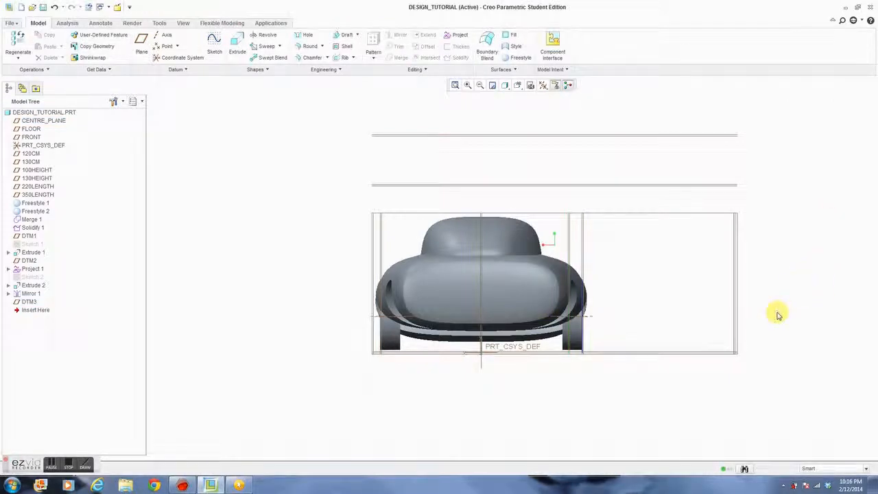
Step: Project the Project 1 wheel arch curves onto the DTM3 plane
{"action": "middle_click_drag", "start_coordinate": [765, 315], "coordinate": [562, 410]}
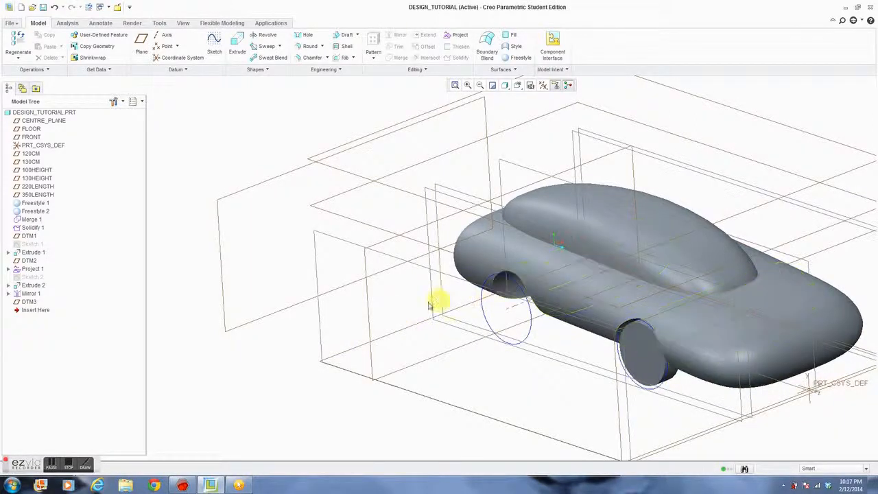
{"action": "left_click", "coordinate": [36, 269]}
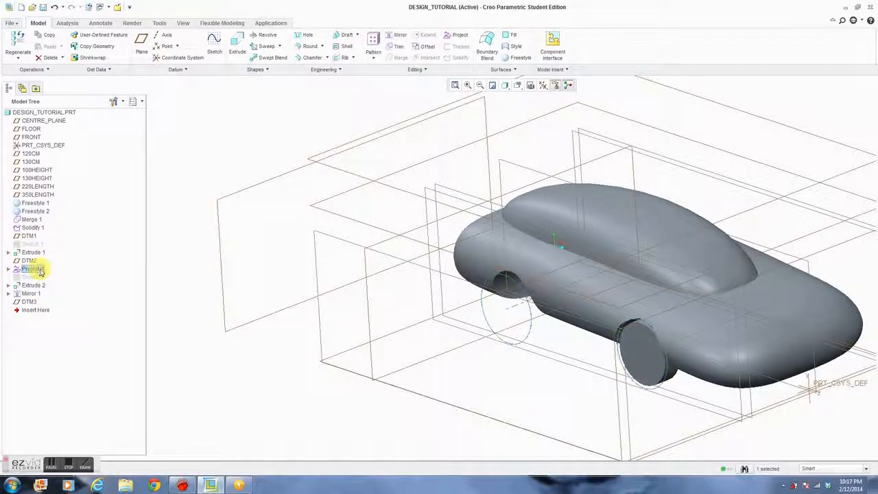
{"action": "left_click", "coordinate": [455, 36]}
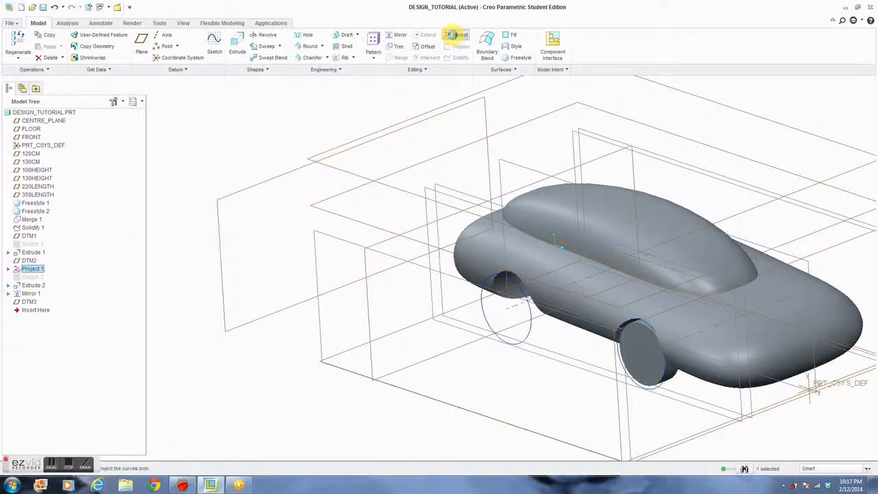
{"action": "left_click", "coordinate": [31, 302]}
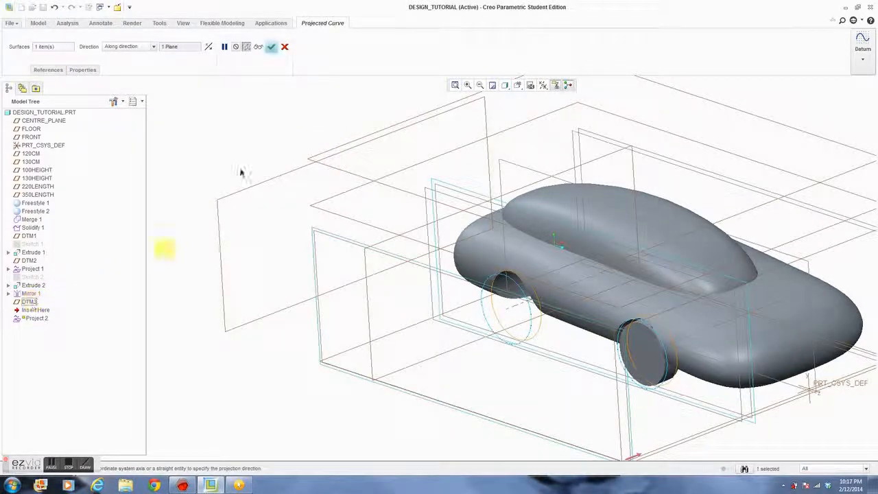
{"action": "left_click", "coordinate": [271, 47]}
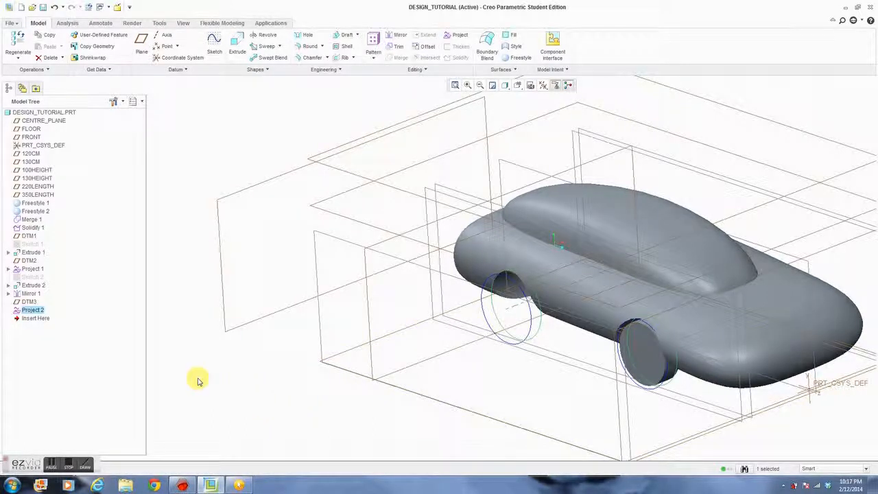
{"action": "left_click", "coordinate": [287, 374]}
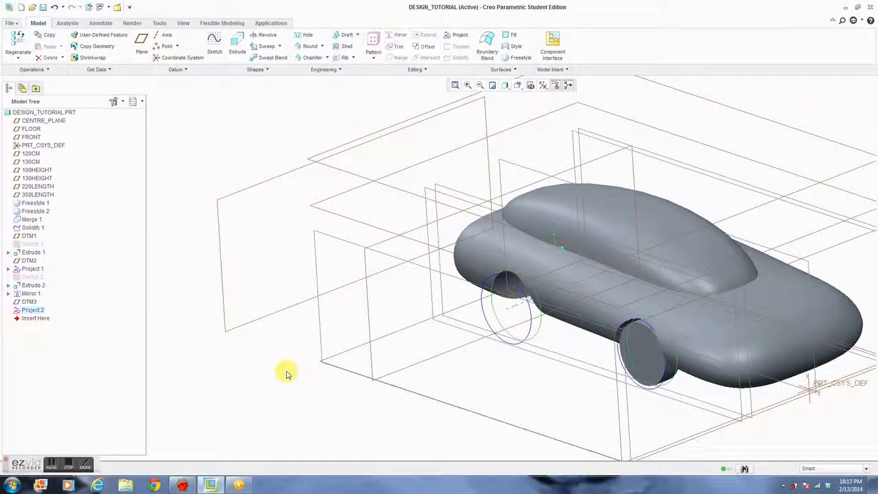
Step: Start a new sketch on DTM3 with FLOOR as the orientation reference, viewed from the LEFT orientation
{"action": "left_click", "coordinate": [213, 52]}
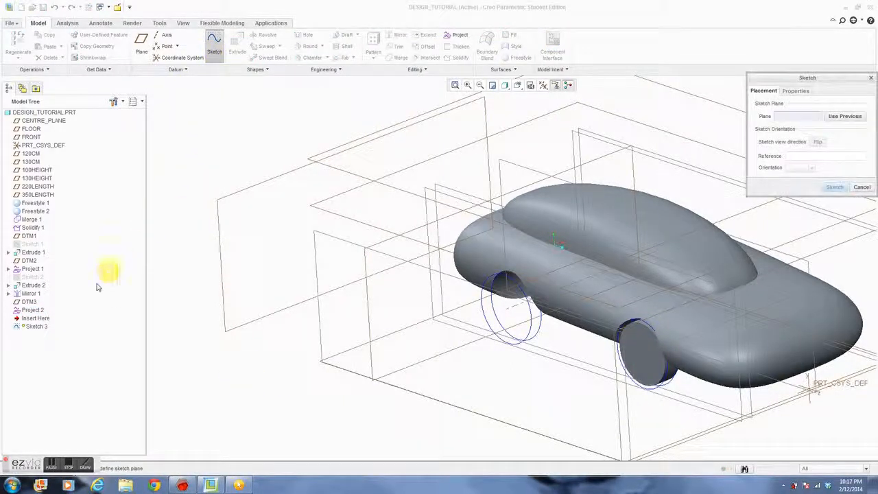
{"action": "left_click", "coordinate": [29, 303]}
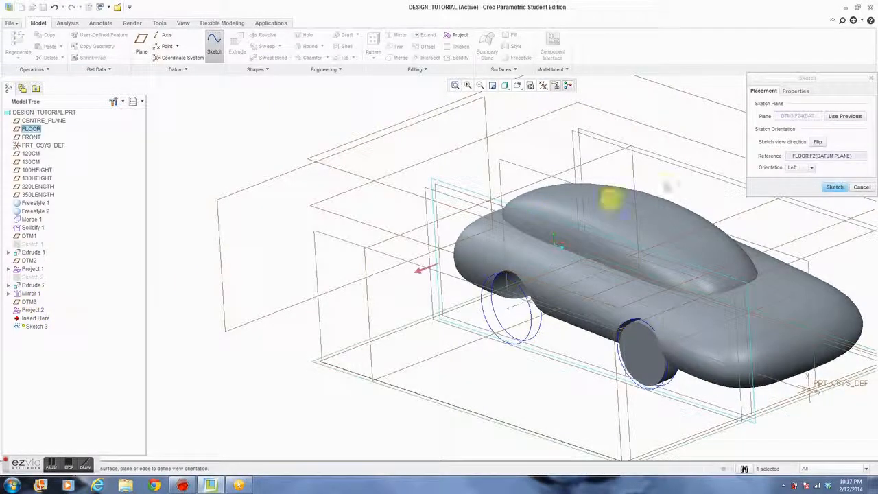
{"action": "left_click", "coordinate": [833, 188]}
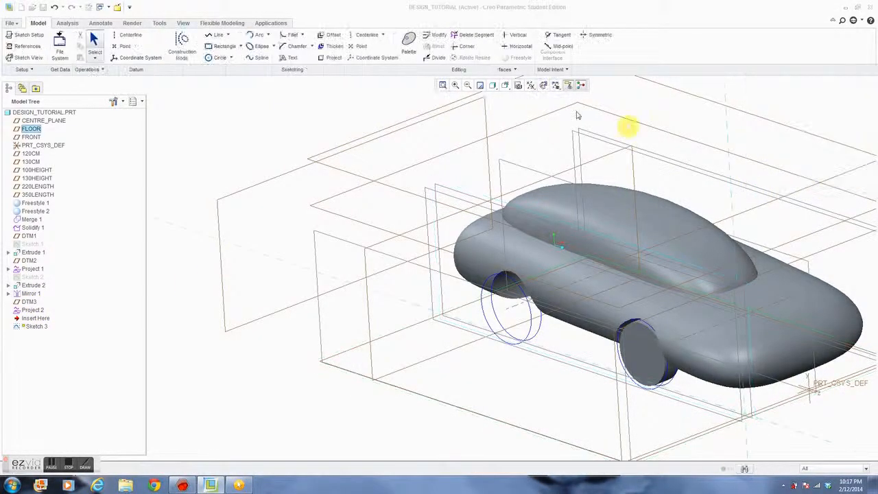
{"action": "left_click", "coordinate": [507, 87]}
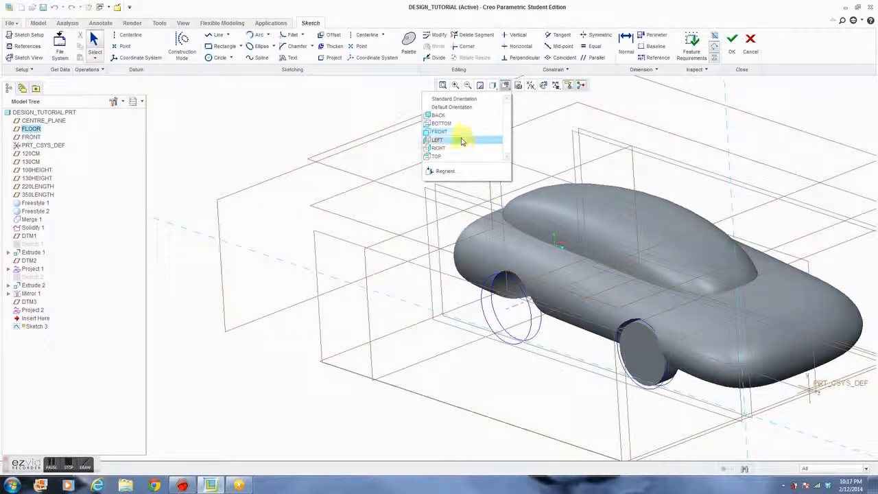
{"action": "left_click", "coordinate": [466, 140]}
{"action": "scroll", "coordinate": [466, 329], "scroll_direction": "up", "scroll_amount": 5}
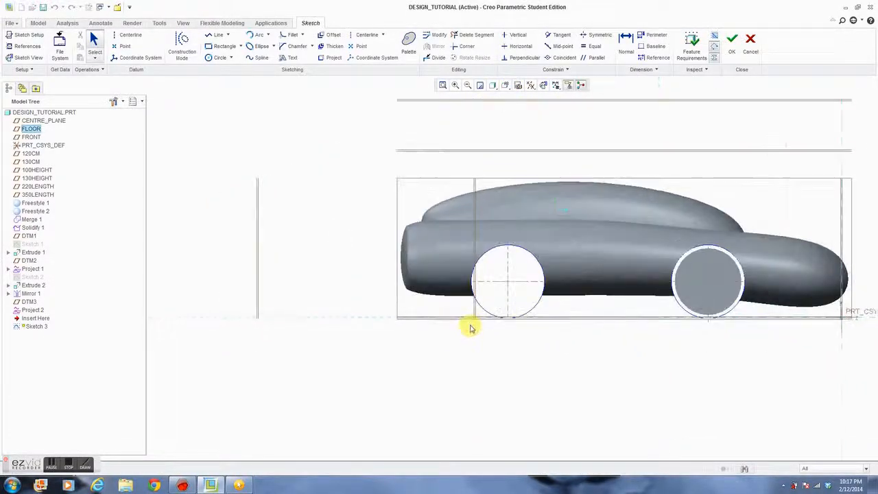
Step: Sketch a 40 diameter circle centred on the rear wheel arch circle and finish the sketch
{"action": "left_click", "coordinate": [214, 57]}
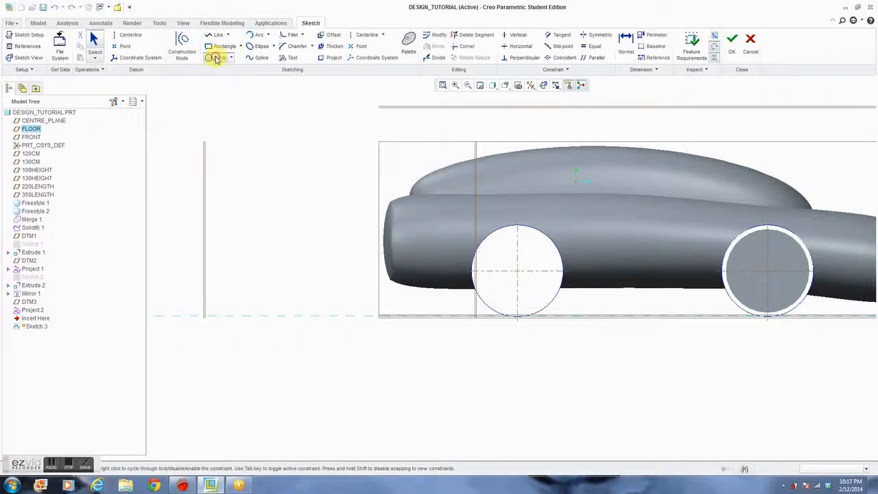
{"action": "scroll", "coordinate": [522, 281], "scroll_direction": "up", "scroll_amount": 4}
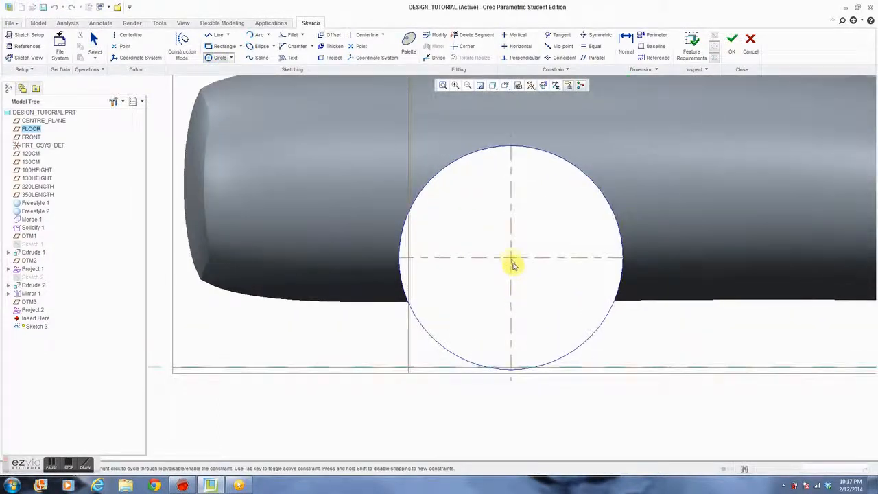
{"action": "scroll", "coordinate": [513, 264], "scroll_direction": "up", "scroll_amount": 3}
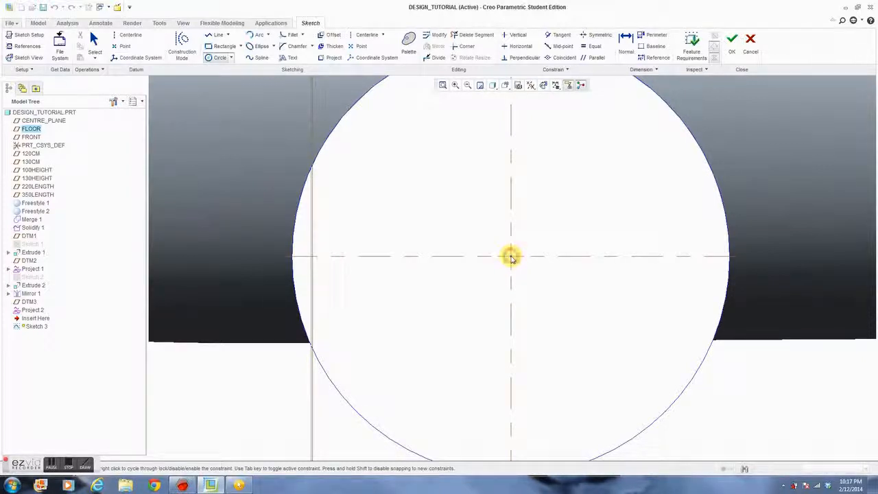
{"action": "left_click", "coordinate": [511, 257]}
{"action": "scroll", "coordinate": [539, 290], "scroll_direction": "down", "scroll_amount": 3}
{"action": "left_click", "coordinate": [554, 309]}
{"action": "middle_click", "coordinate": [662, 346]}
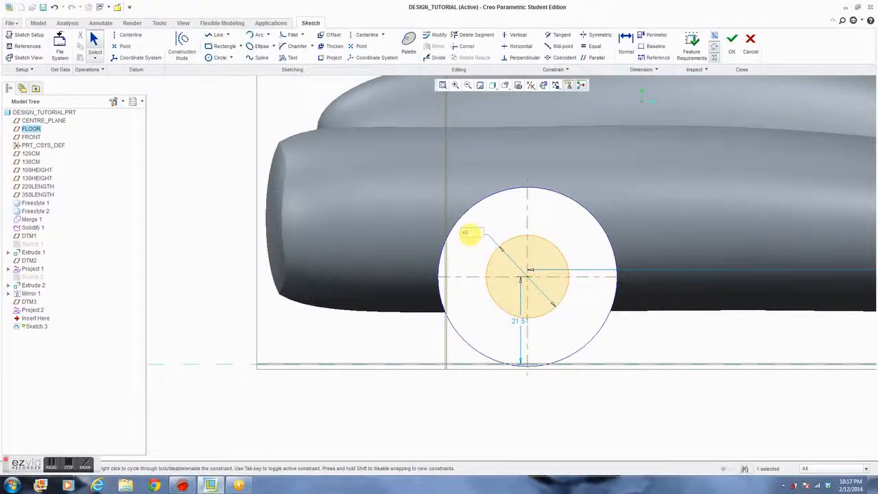
{"action": "key", "text": "Return"}
{"action": "scroll", "coordinate": [694, 291], "scroll_direction": "up", "scroll_amount": 2}
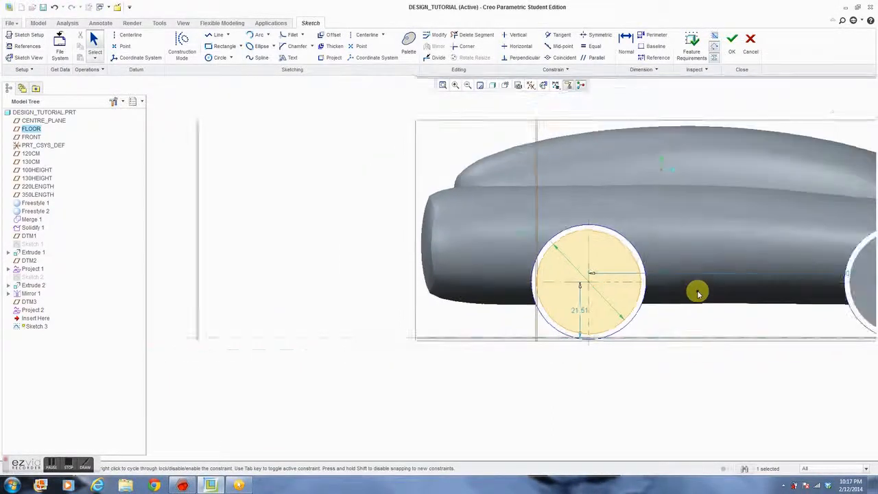
{"action": "left_click", "coordinate": [731, 54]}
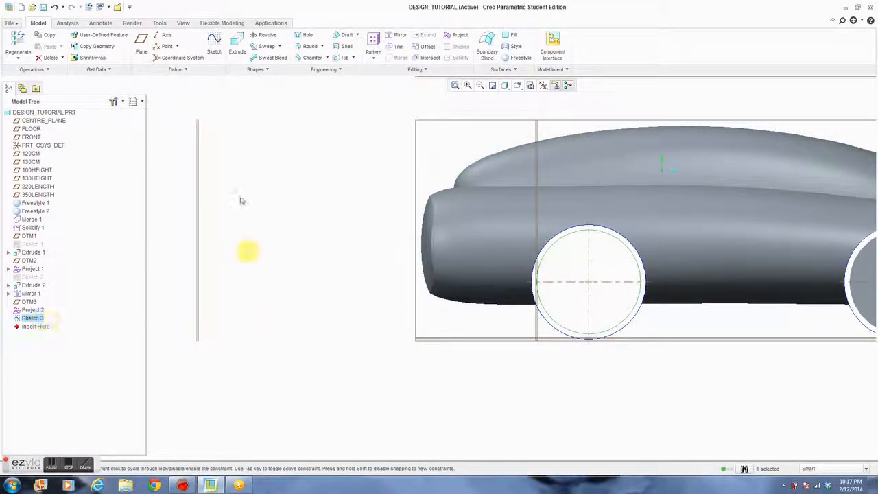
Step: Extrude the rear wheel circle 12 inward from DTM3, checking the depth from the BACK orientation
{"action": "left_click", "coordinate": [237, 50]}
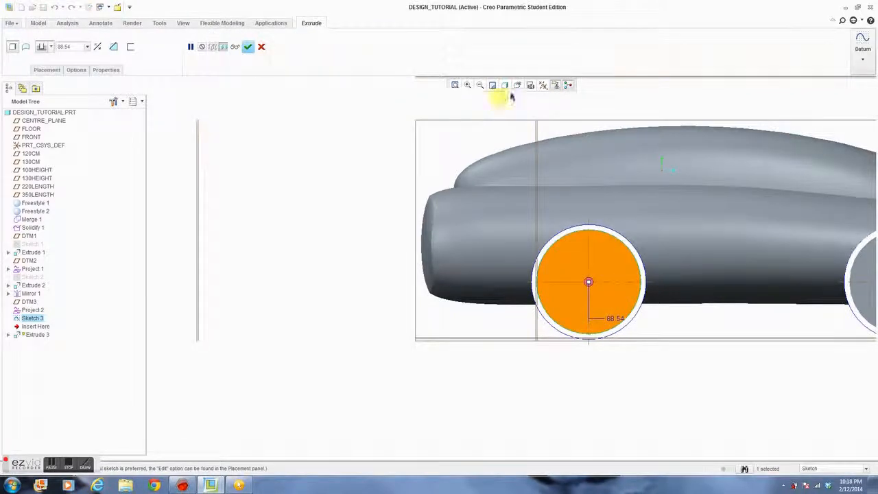
{"action": "left_click", "coordinate": [516, 85]}
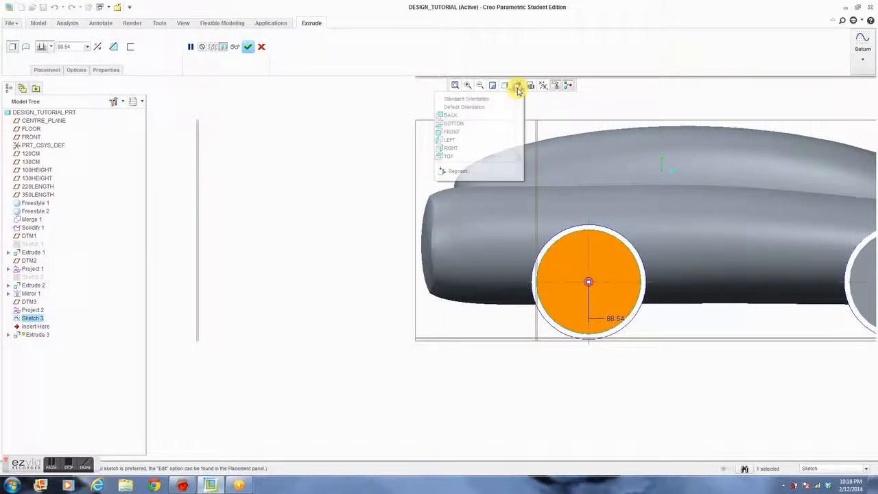
{"action": "left_click", "coordinate": [491, 115]}
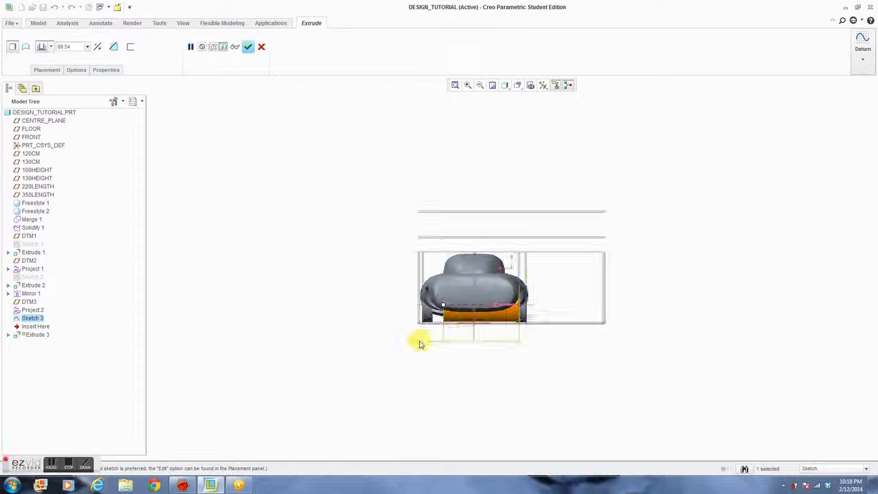
{"action": "scroll", "coordinate": [430, 370], "scroll_direction": "up", "scroll_amount": 2}
{"action": "double_click", "coordinate": [426, 304]}
{"action": "type", "text": "12"}
{"action": "key", "text": "Return"}
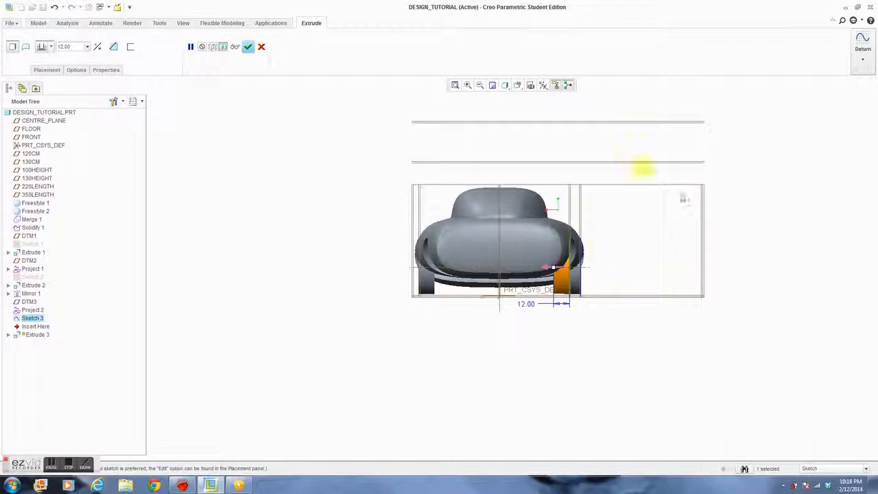
{"action": "left_click", "coordinate": [247, 46]}
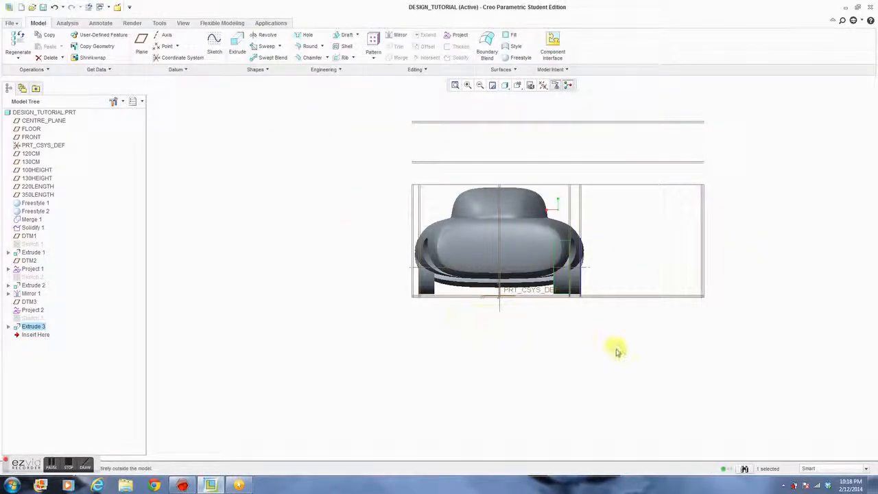
Step: Mirror the extruded rear wheel, Extrude 3, about CENTRE_PLANE
{"action": "middle_click_drag", "start_coordinate": [609, 349], "coordinate": [584, 358]}
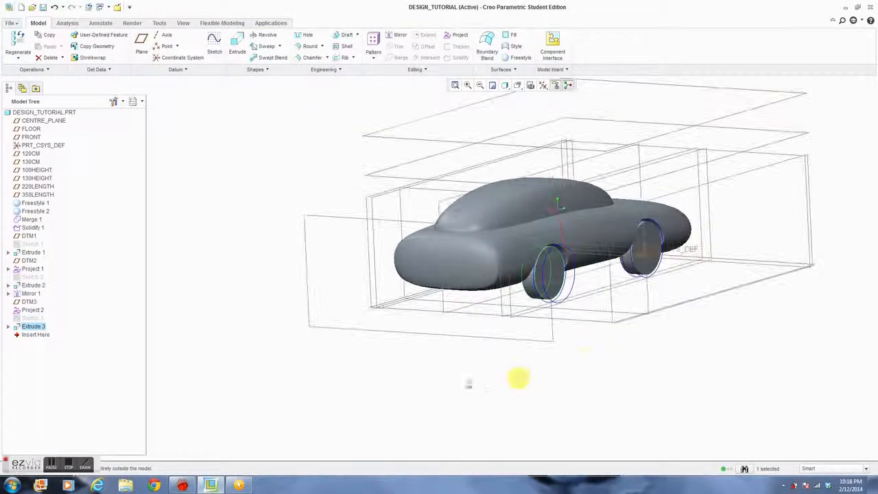
{"action": "left_click", "coordinate": [325, 369]}
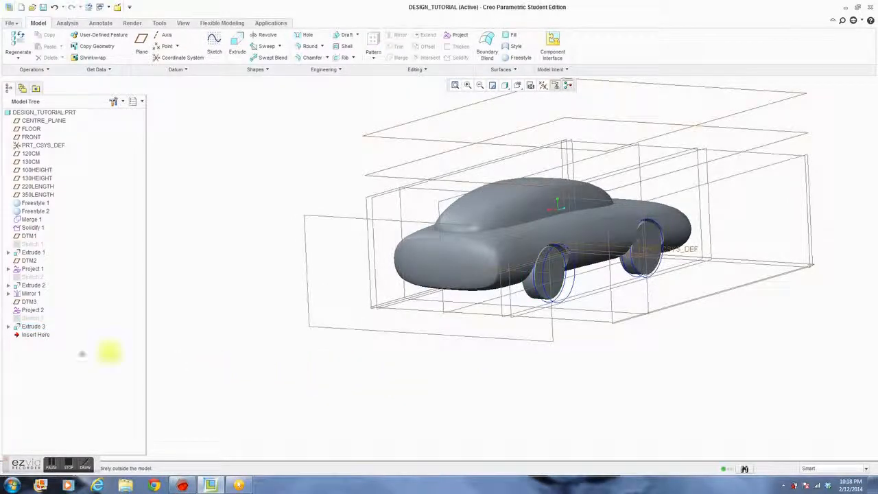
{"action": "left_click", "coordinate": [33, 327]}
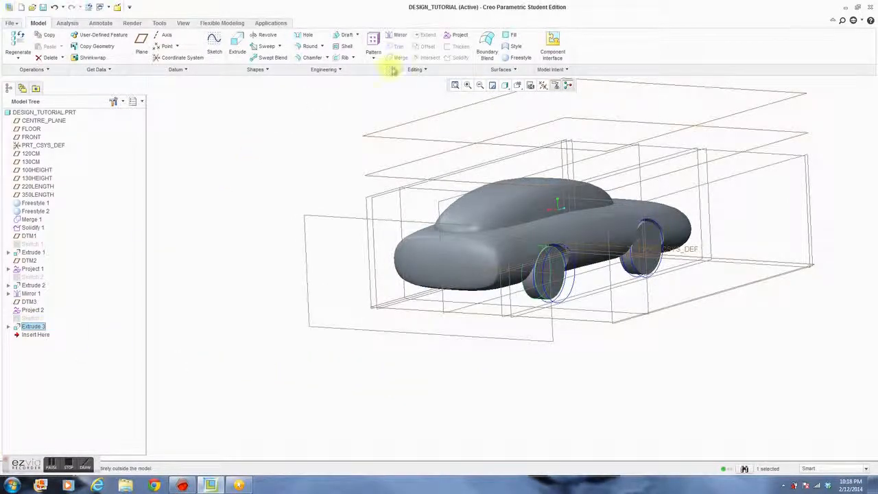
{"action": "left_click", "coordinate": [400, 37]}
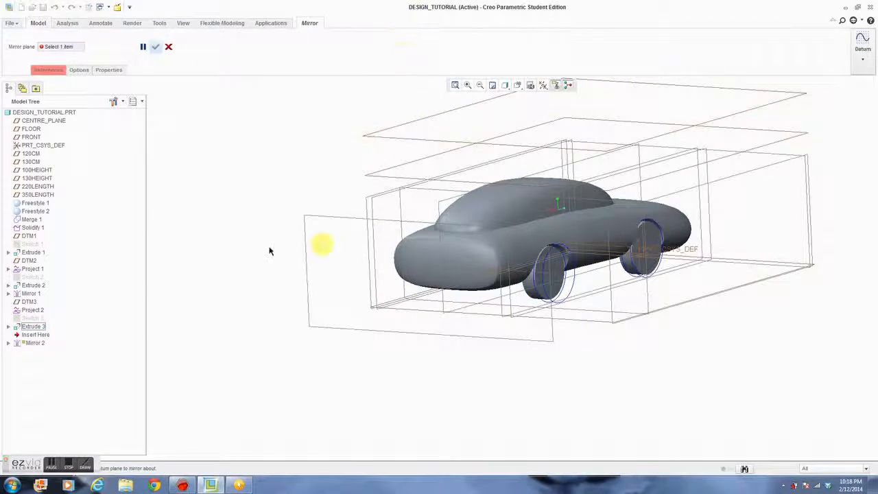
{"action": "left_click", "coordinate": [48, 121]}
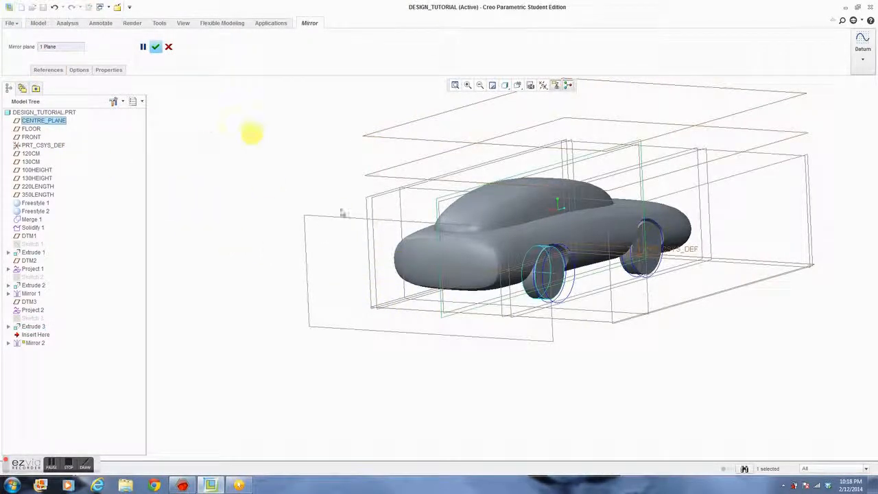
{"action": "left_click", "coordinate": [156, 48]}
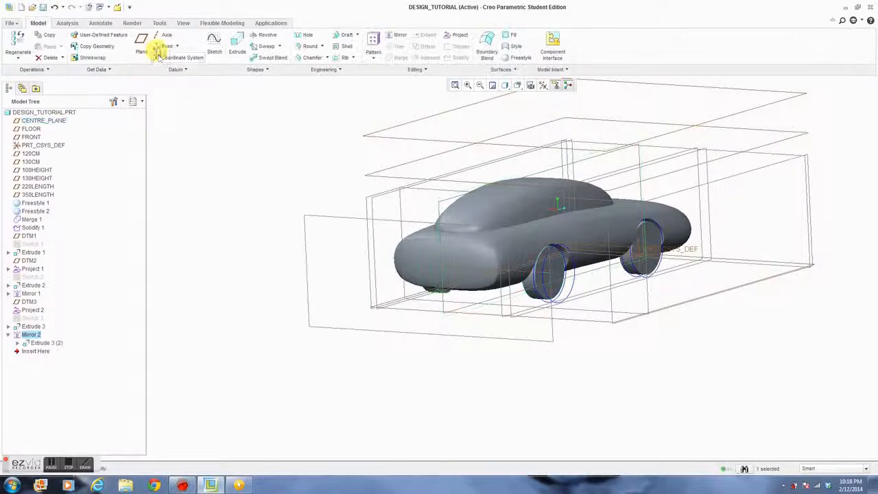
{"action": "left_click", "coordinate": [373, 369]}
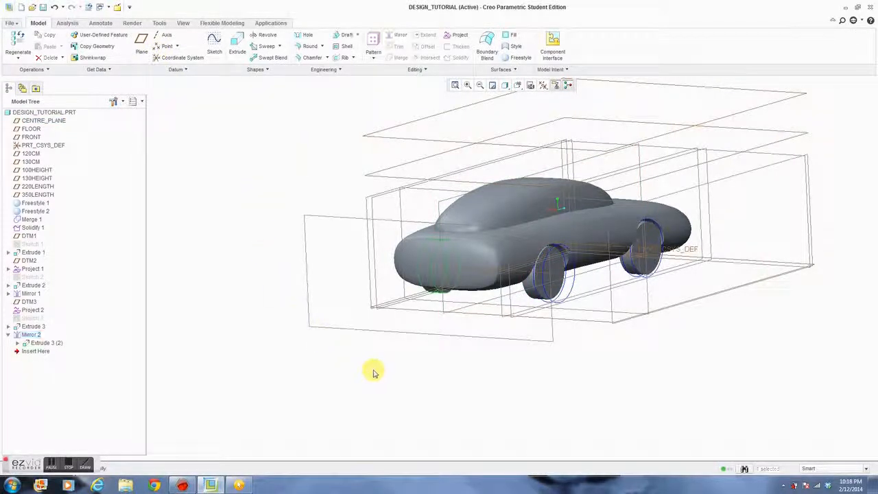
Step: Return to the default view and turn off the display of all datum axes, points, coordinate systems and planes
{"action": "middle_click_drag", "start_coordinate": [375, 363], "coordinate": [526, 373]}
{"action": "key", "text": "ctrl+d"}
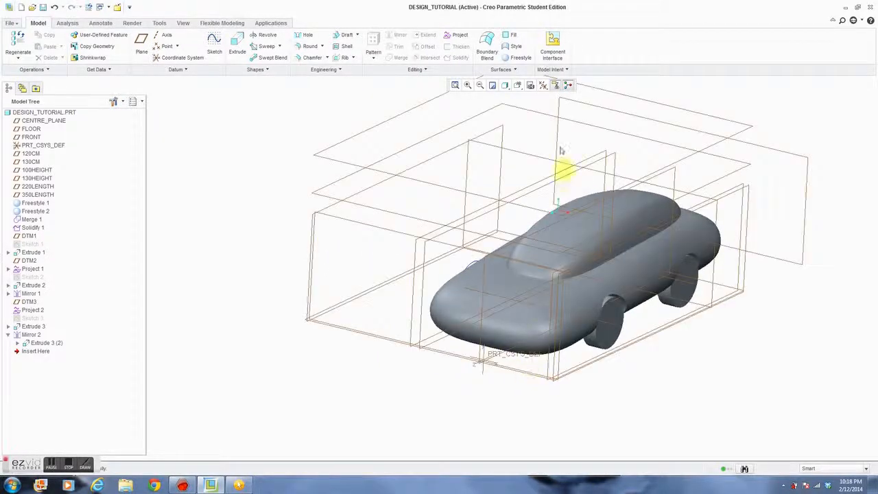
{"action": "left_click", "coordinate": [542, 85]}
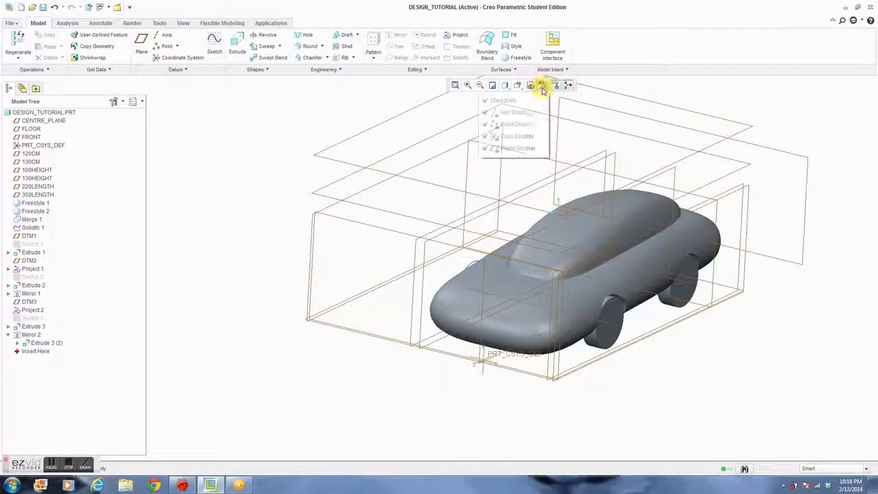
{"action": "left_click", "coordinate": [483, 102]}
Step: Hide the Project 2 and Project 1 wheel arch curves and view the car from the side
{"action": "middle_click_drag", "start_coordinate": [682, 391], "coordinate": [719, 392]}
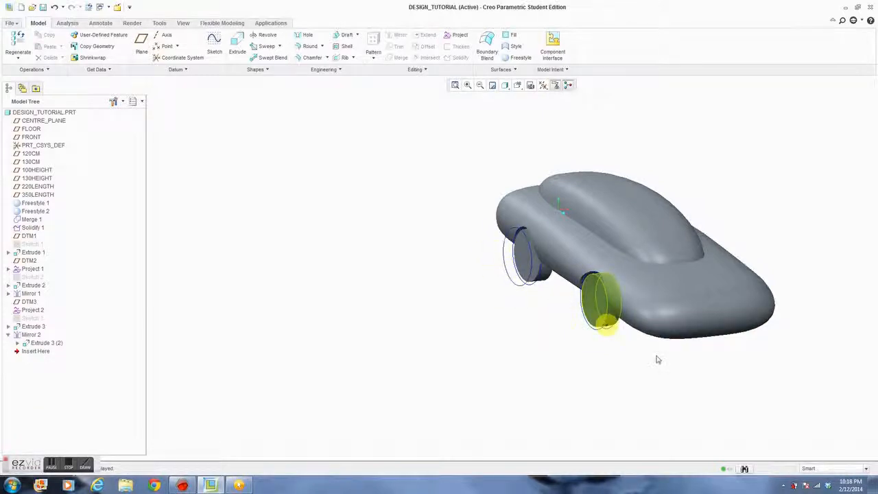
{"action": "middle_click_drag", "start_coordinate": [724, 387], "coordinate": [403, 438]}
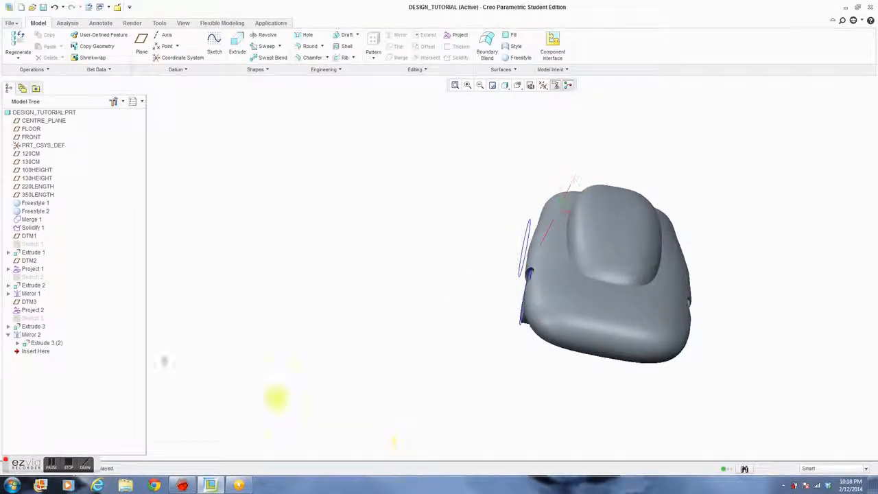
{"action": "left_click", "coordinate": [34, 312]}
{"action": "right_click", "coordinate": [36, 312]}
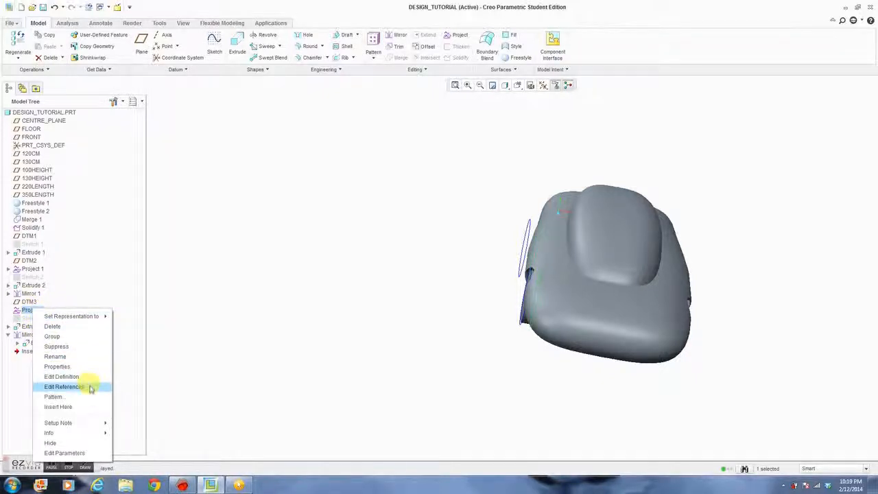
{"action": "left_click", "coordinate": [86, 442]}
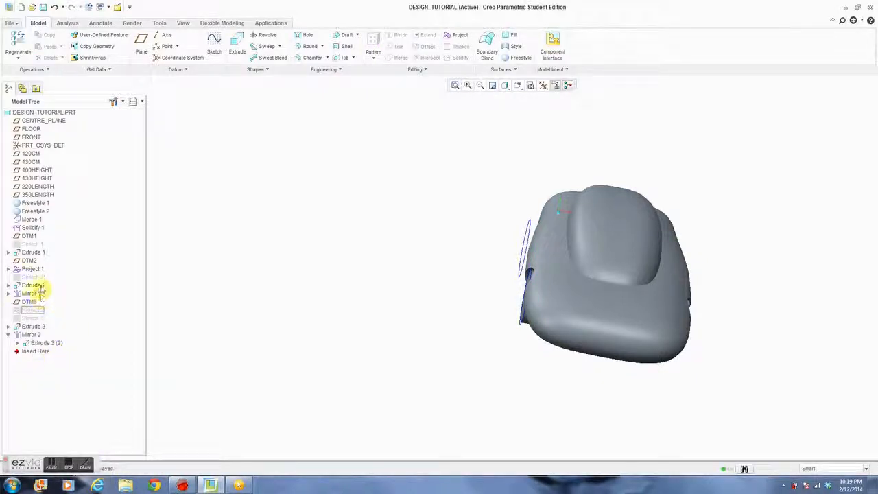
{"action": "right_click", "coordinate": [39, 270]}
{"action": "left_click", "coordinate": [75, 411]}
{"action": "middle_click_drag", "start_coordinate": [558, 378], "coordinate": [502, 363]}
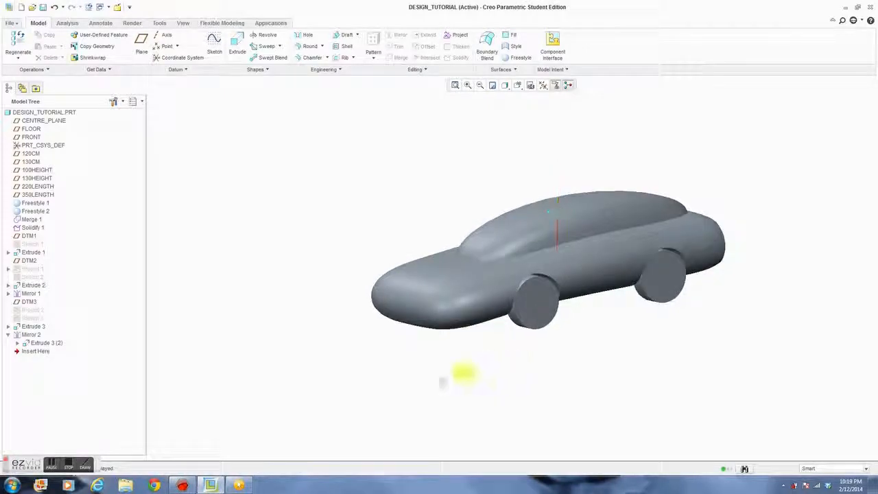